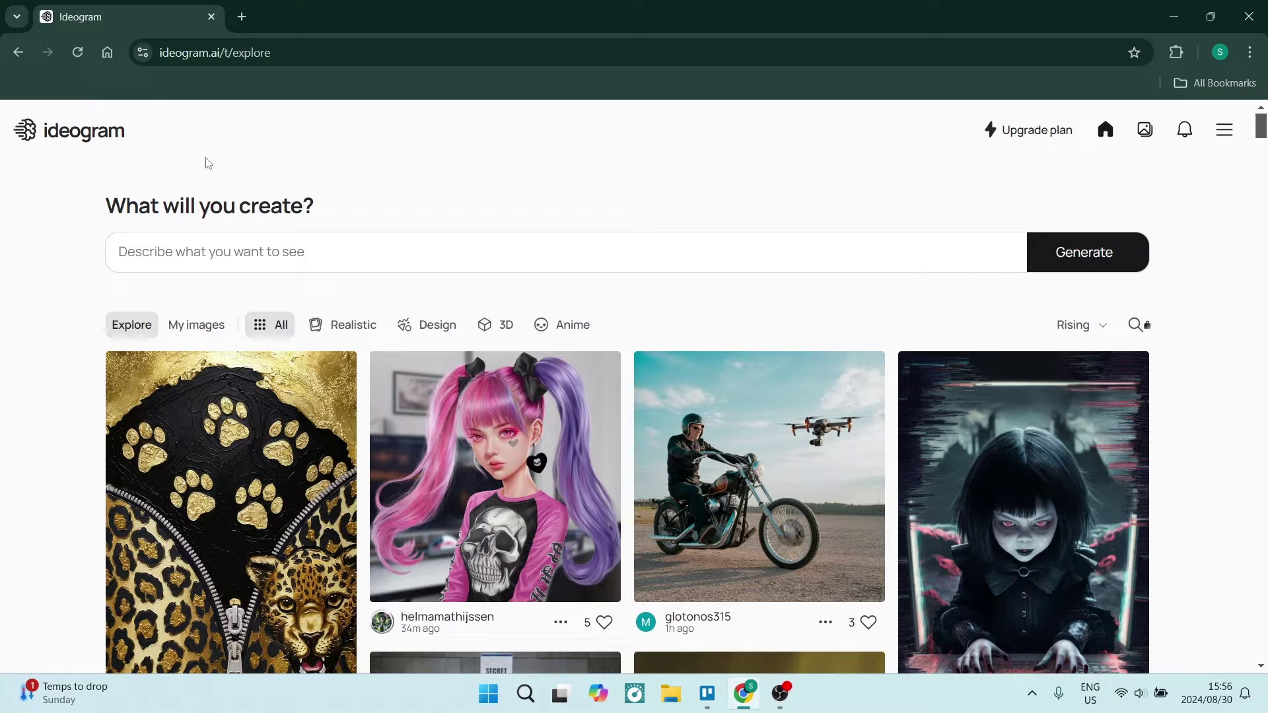
Scroll down the Explore feed and back up to browse community images.
{"action": "scroll", "coordinate": [526, 412], "scroll_direction": "down", "scroll_amount": 2}
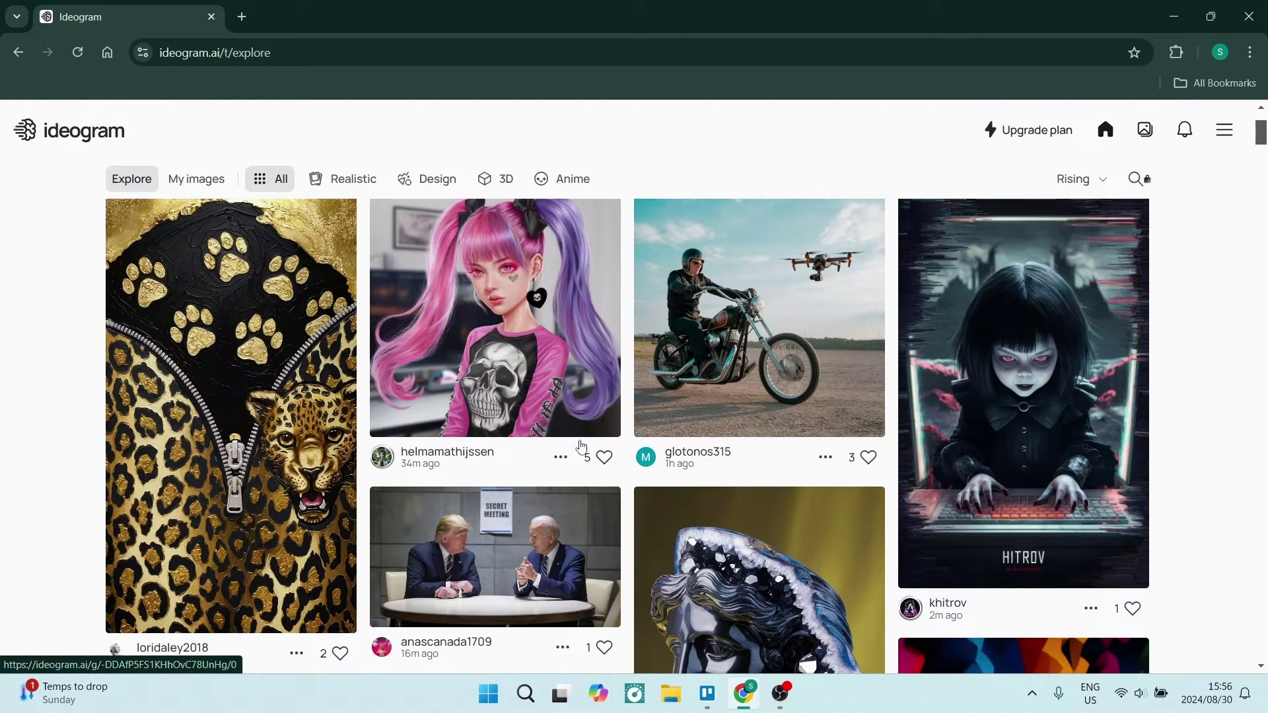
{"action": "scroll", "coordinate": [598, 459], "scroll_direction": "down", "scroll_amount": 1}
{"action": "scroll", "coordinate": [600, 461], "scroll_direction": "down", "scroll_amount": 4}
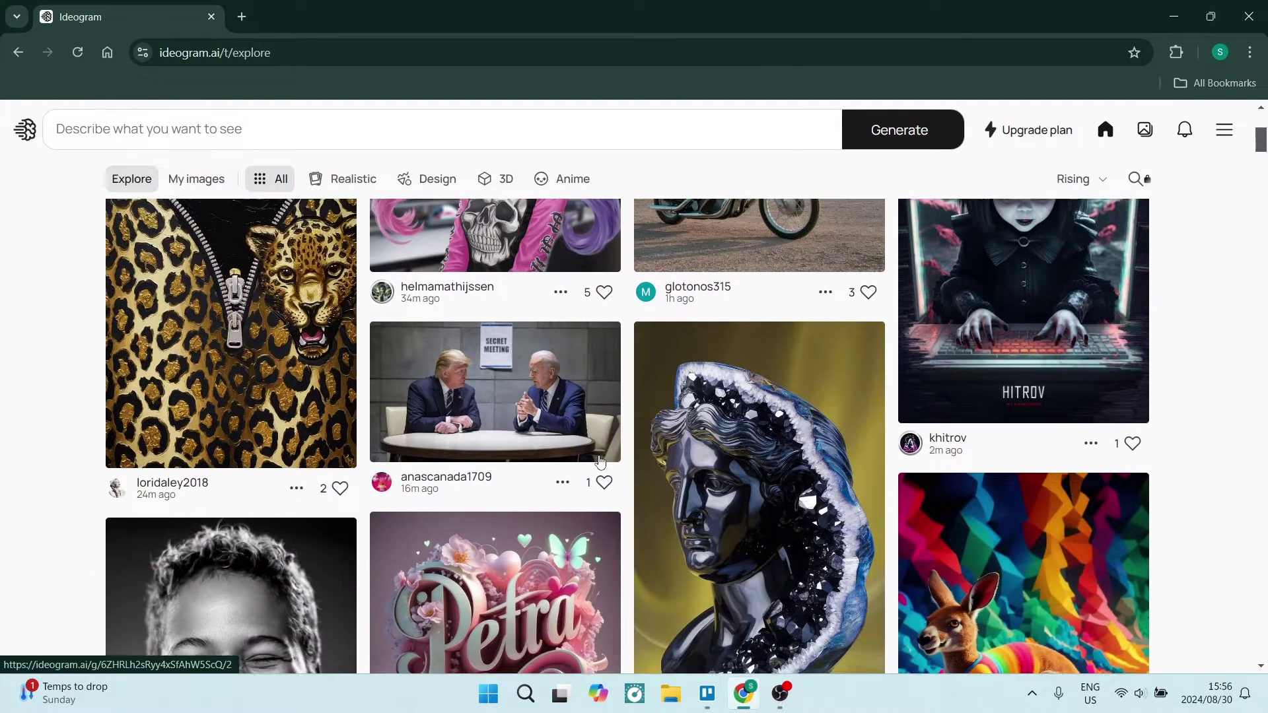
{"action": "scroll", "coordinate": [714, 452], "scroll_direction": "down", "scroll_amount": 3}
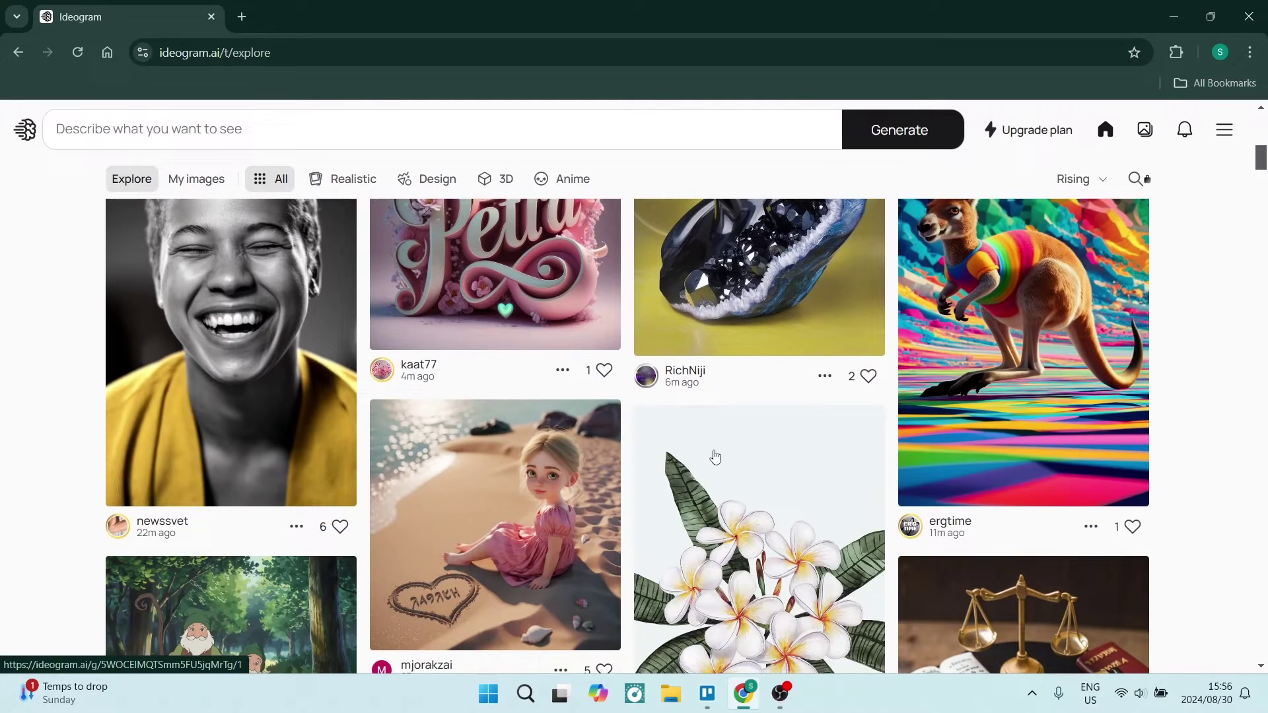
{"action": "scroll", "coordinate": [715, 454], "scroll_direction": "down", "scroll_amount": 5}
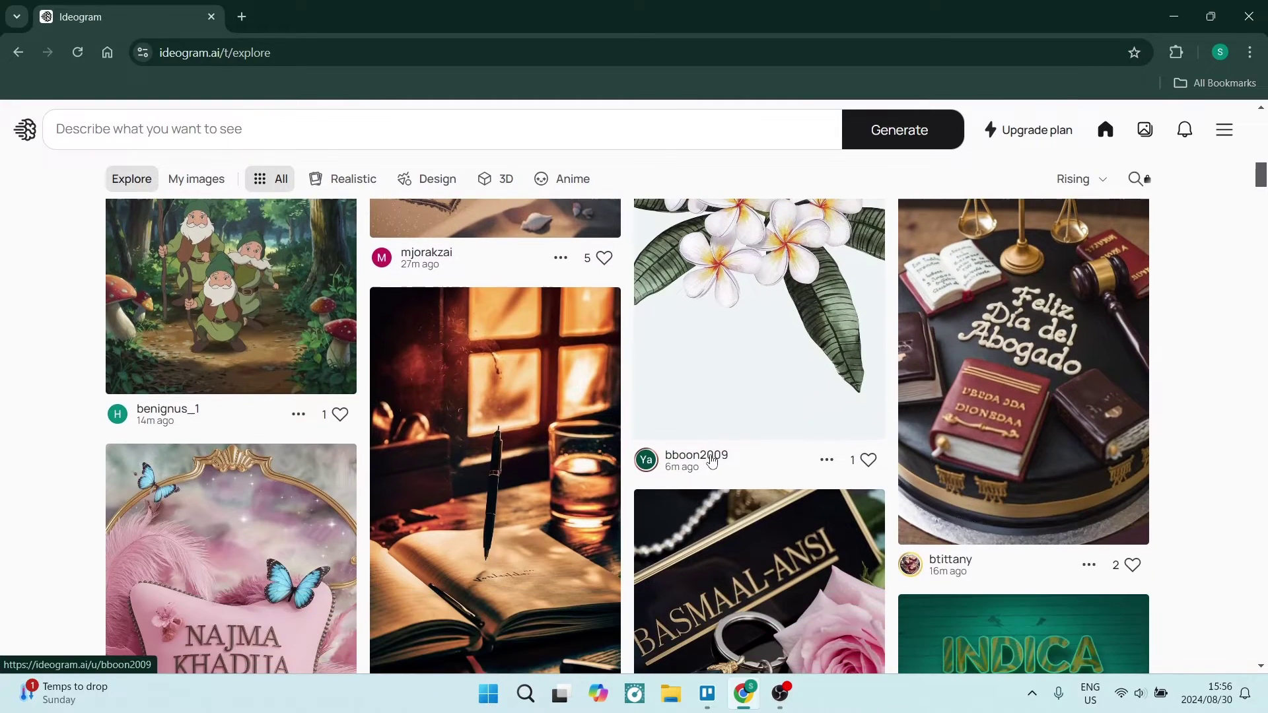
{"action": "scroll", "coordinate": [715, 455], "scroll_direction": "up", "scroll_amount": 5}
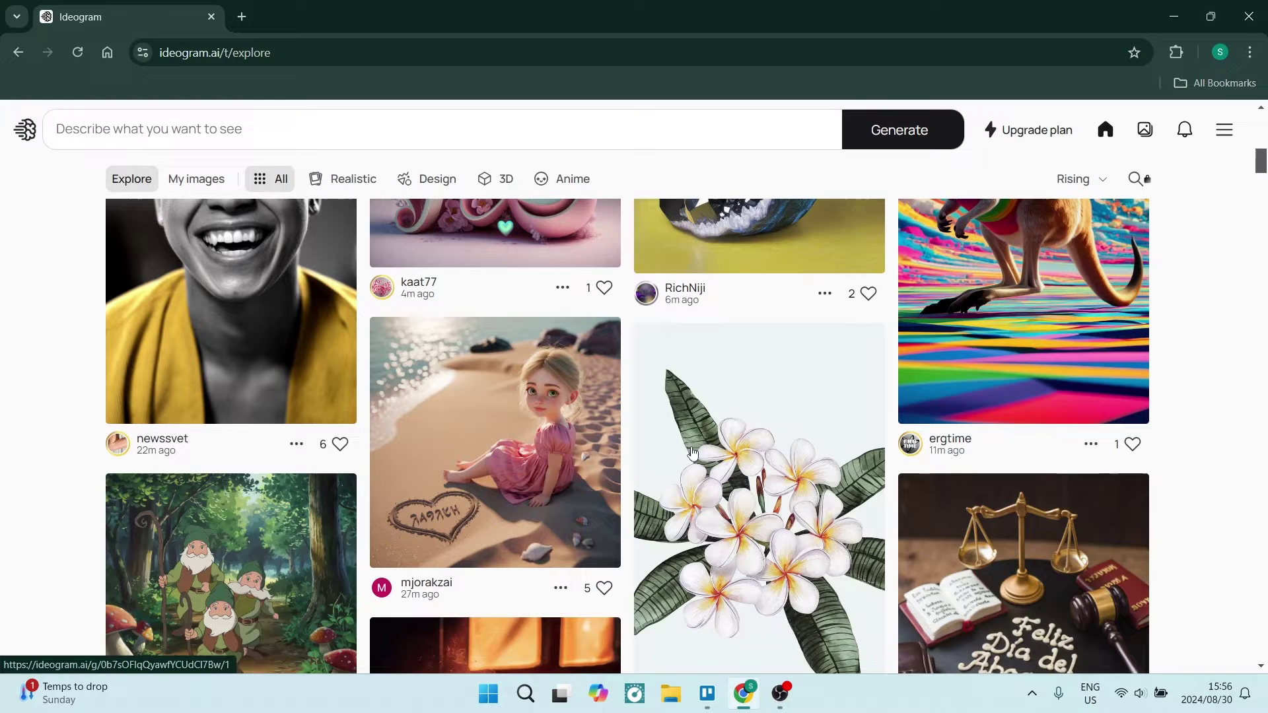
{"action": "scroll", "coordinate": [747, 444], "scroll_direction": "up", "scroll_amount": 3}
{"action": "left_click", "coordinate": [1000, 349]}
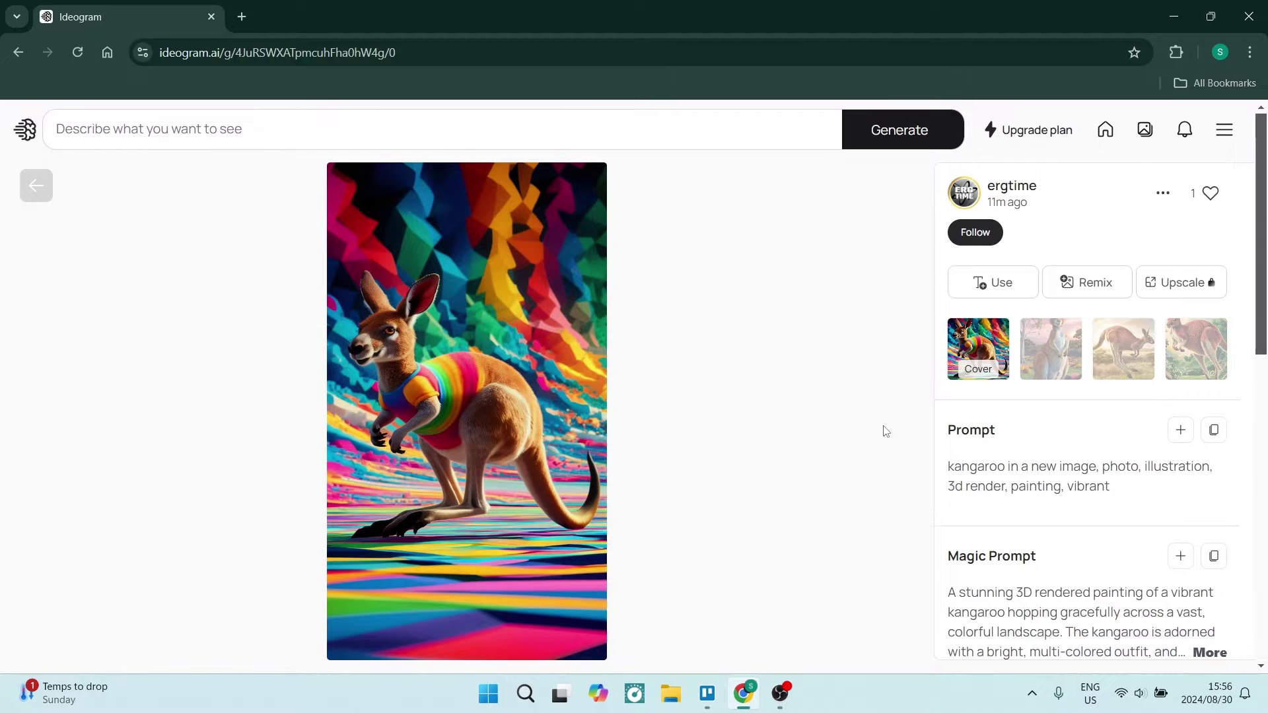
{"action": "scroll", "coordinate": [883, 430], "scroll_direction": "down", "scroll_amount": 3}
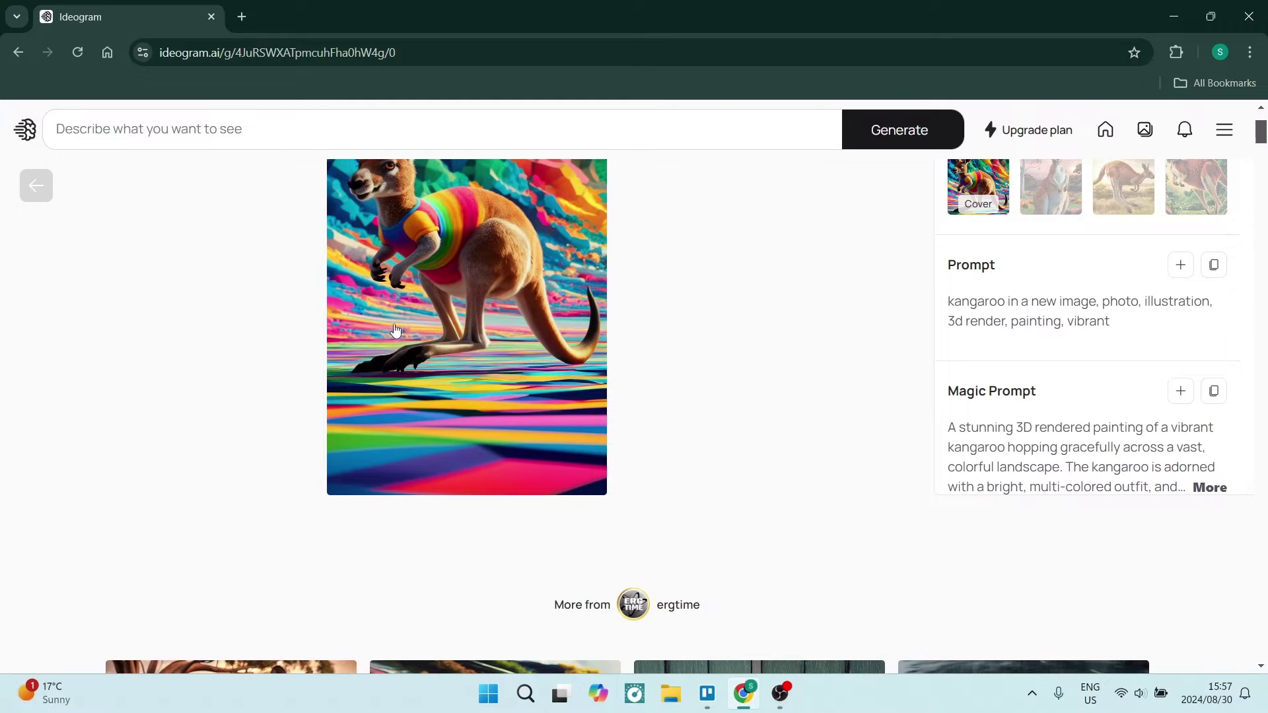
{"action": "scroll", "coordinate": [349, 364], "scroll_direction": "up", "scroll_amount": 1}
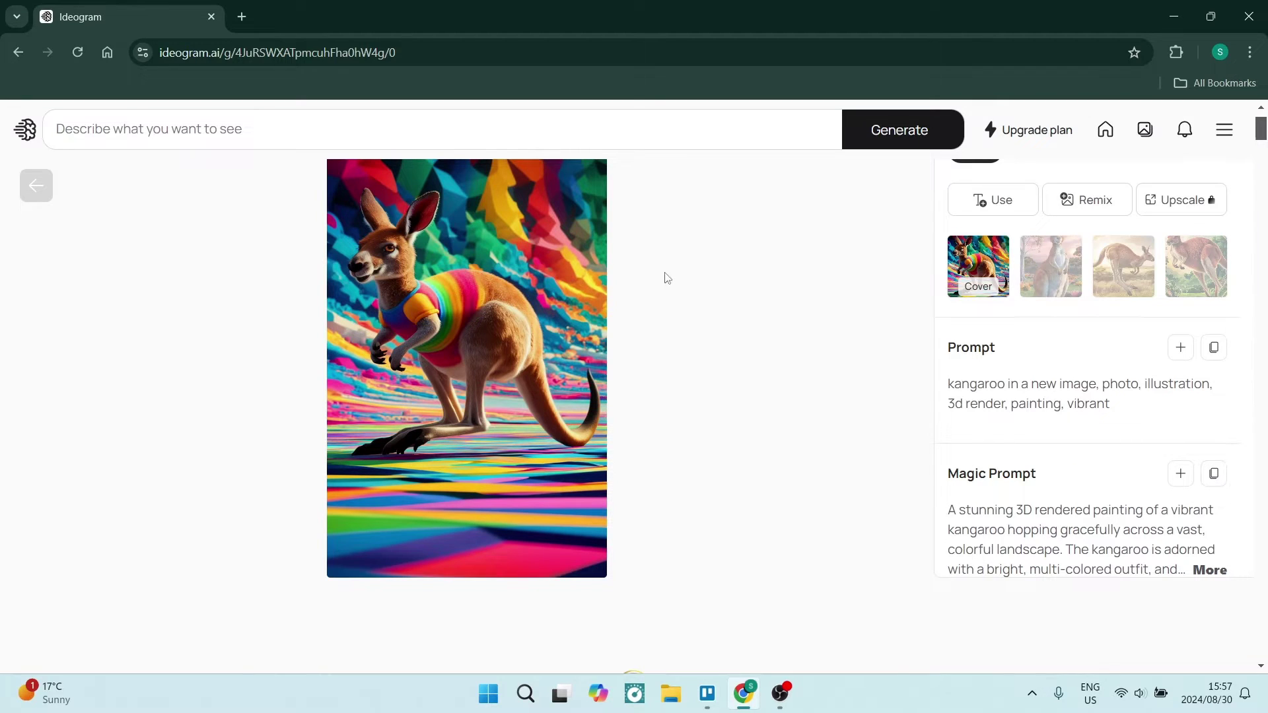
{"action": "left_click", "coordinate": [323, 129]}
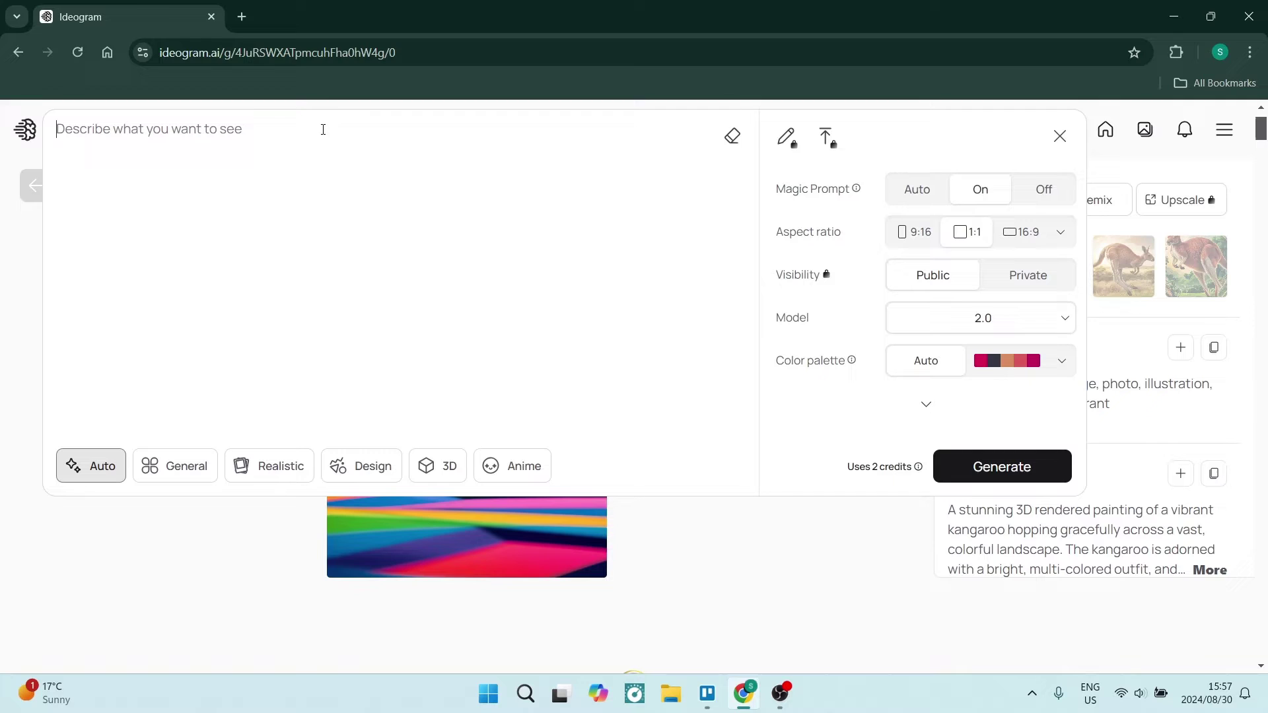
{"action": "left_click", "coordinate": [102, 546]}
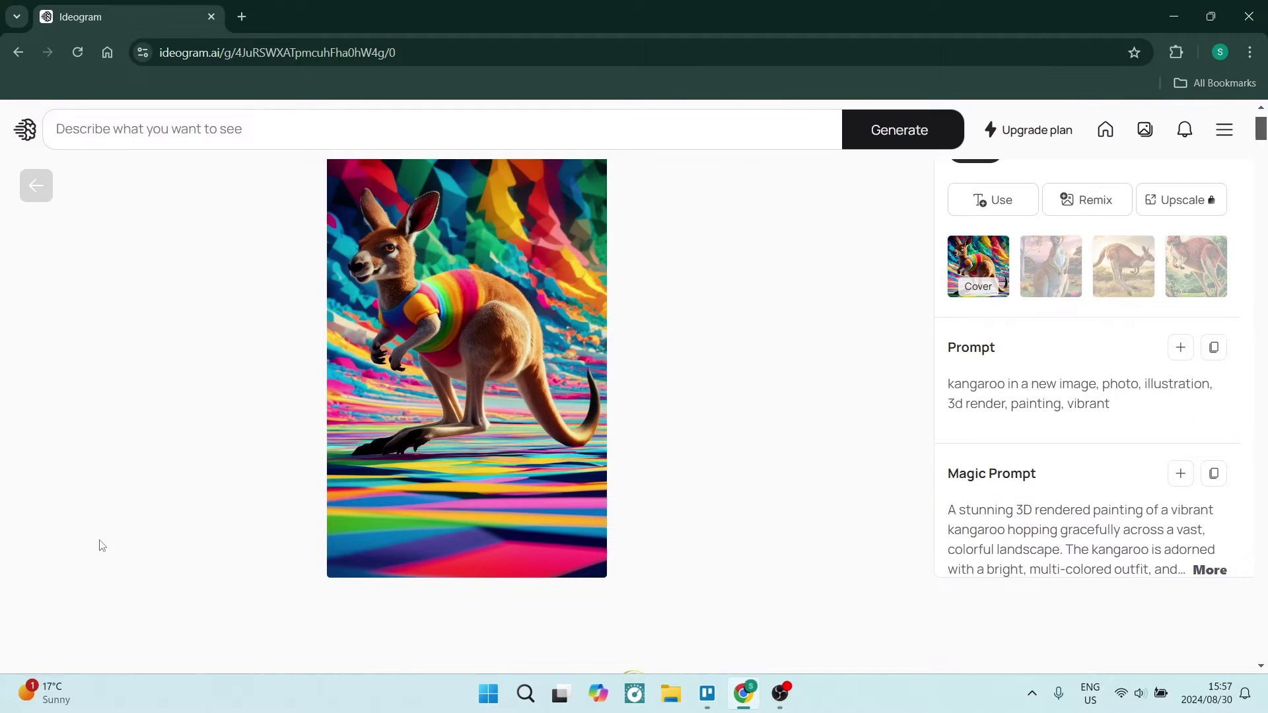
Return to the main gallery and filter Explore to the Realistic category.
{"action": "left_click", "coordinate": [25, 131]}
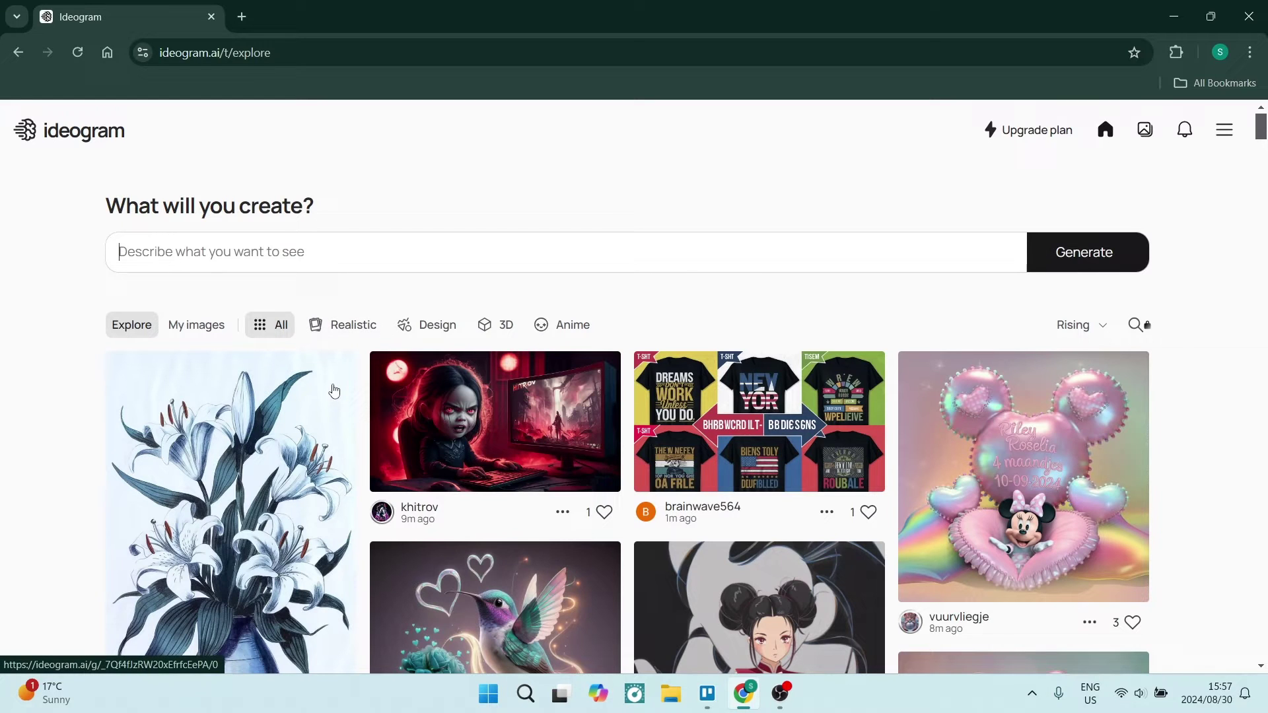
{"action": "left_click", "coordinate": [351, 334]}
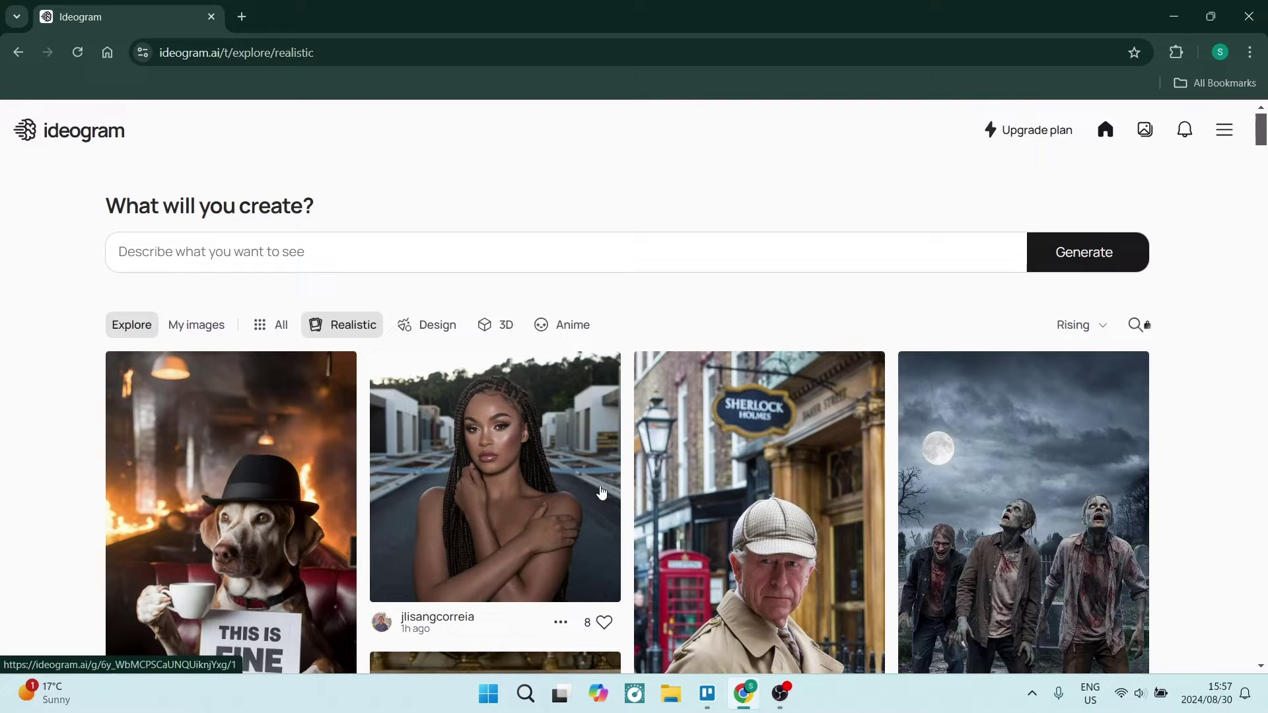
{"action": "scroll", "coordinate": [601, 492], "scroll_direction": "down", "scroll_amount": 10}
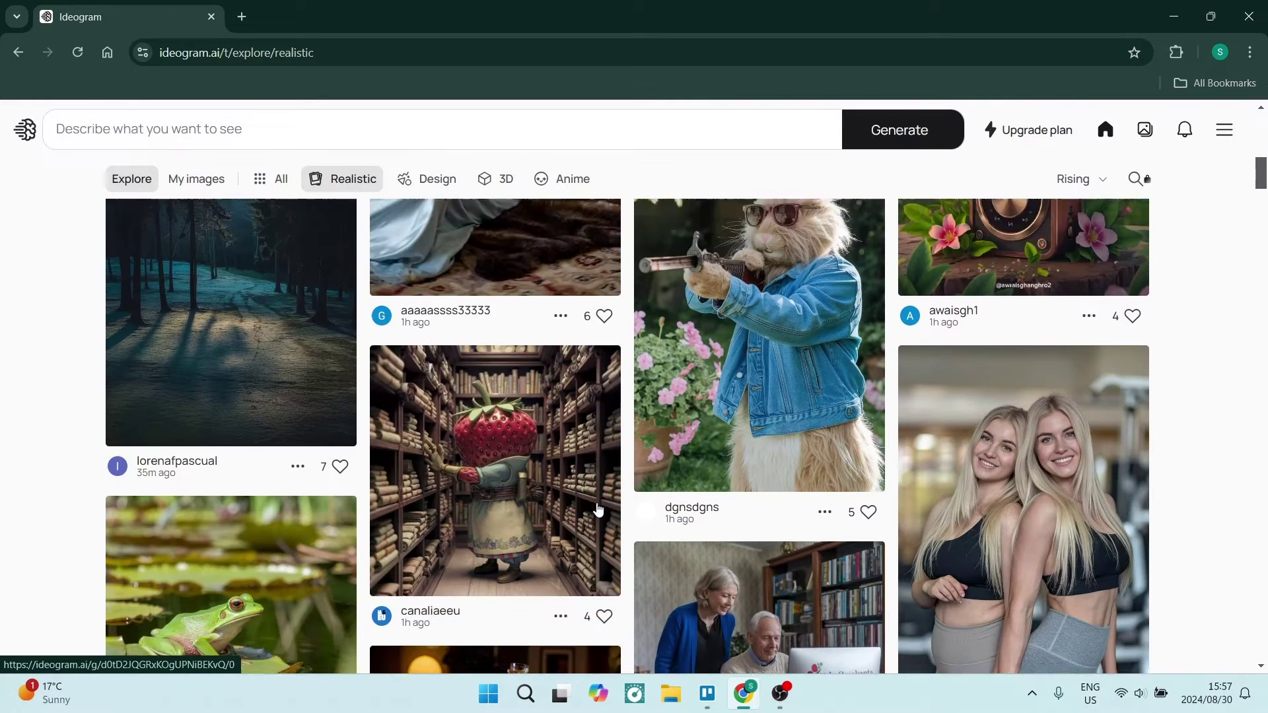
{"action": "scroll", "coordinate": [598, 508], "scroll_direction": "down", "scroll_amount": 5}
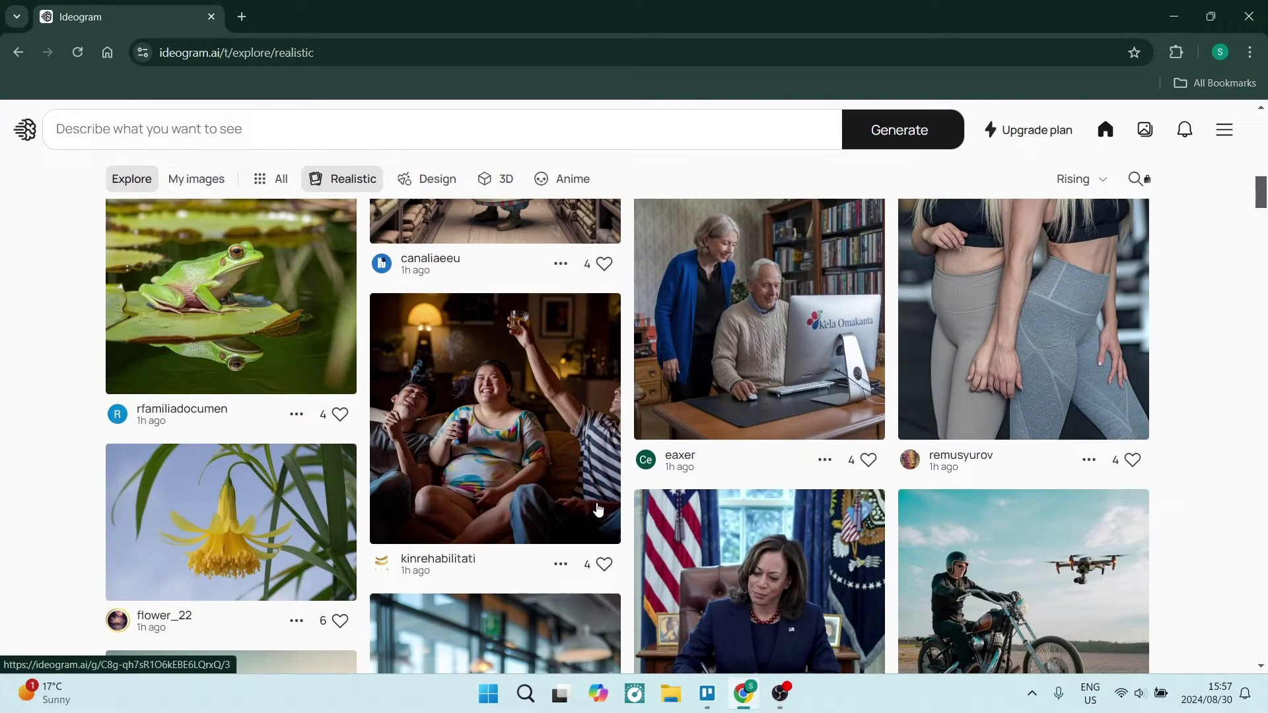
{"action": "scroll", "coordinate": [598, 512], "scroll_direction": "down", "scroll_amount": 1}
Browse up and down through the Realistic photo-style image grid.
{"action": "scroll", "coordinate": [661, 483], "scroll_direction": "up", "scroll_amount": 1}
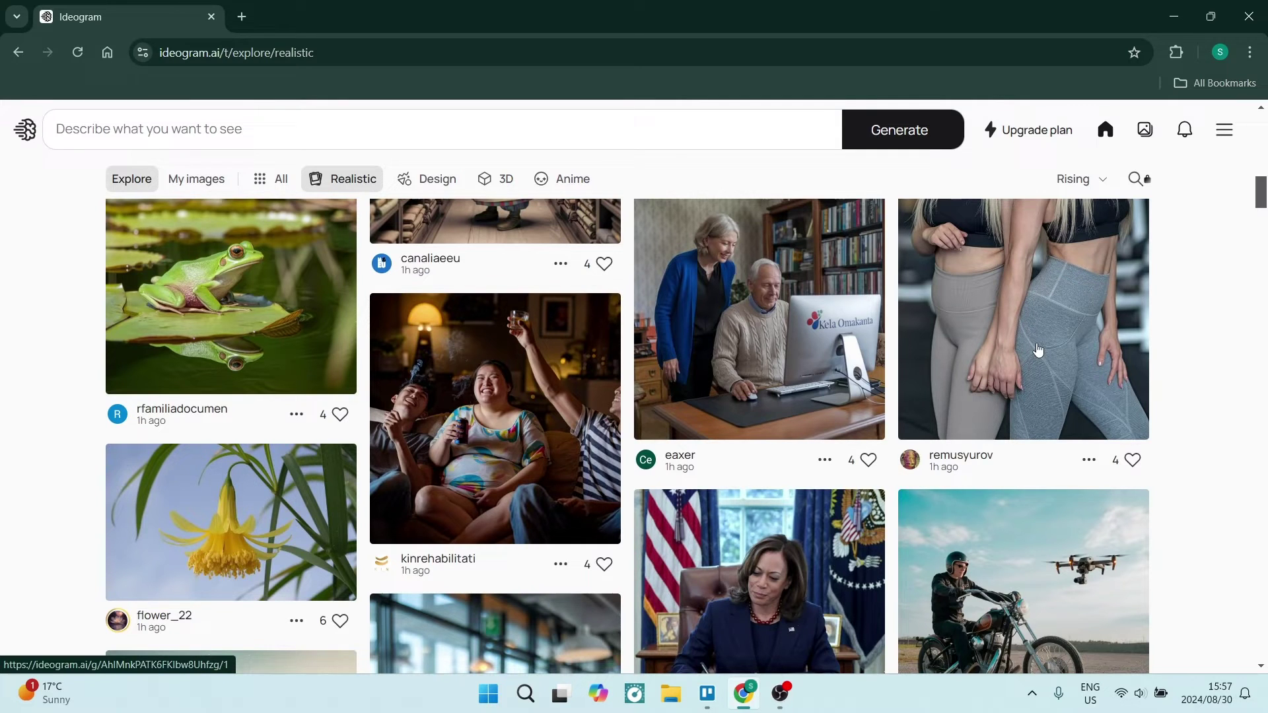
{"action": "scroll", "coordinate": [1038, 350], "scroll_direction": "up", "scroll_amount": 2}
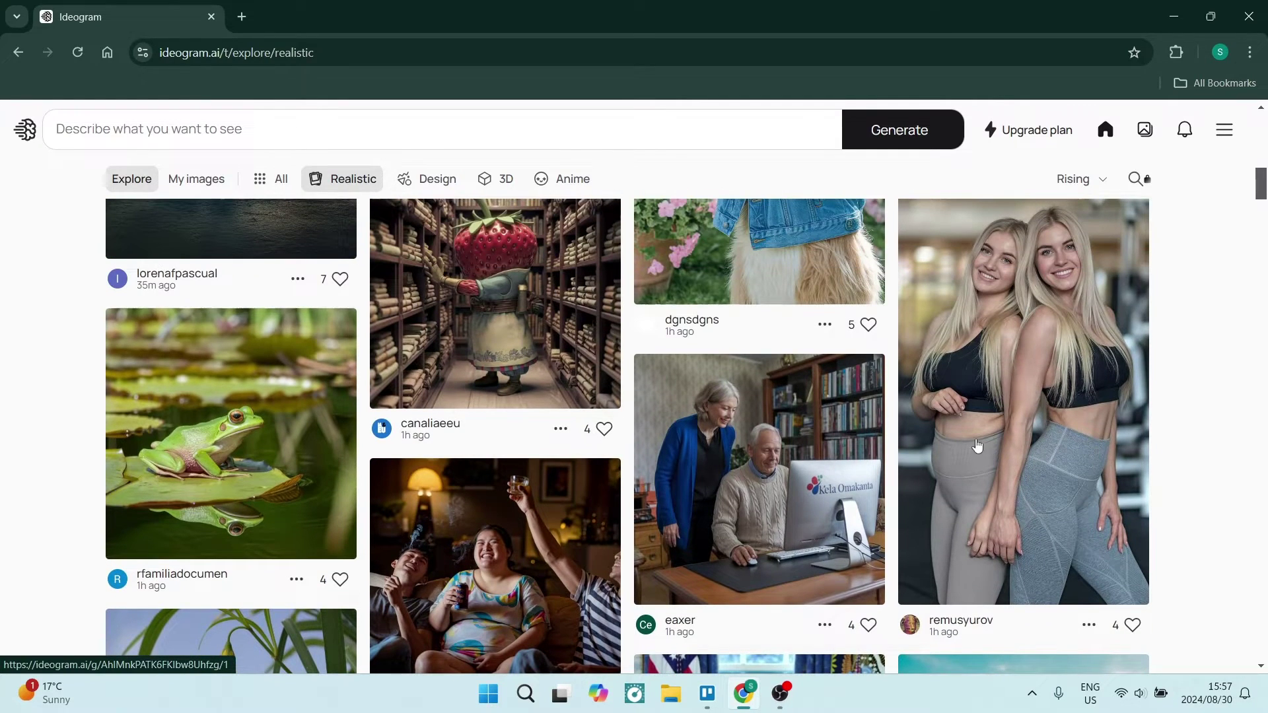
{"action": "scroll", "coordinate": [925, 448], "scroll_direction": "down", "scroll_amount": 1}
{"action": "scroll", "coordinate": [883, 449], "scroll_direction": "down", "scroll_amount": 2}
{"action": "scroll", "coordinate": [853, 443], "scroll_direction": "down", "scroll_amount": 1}
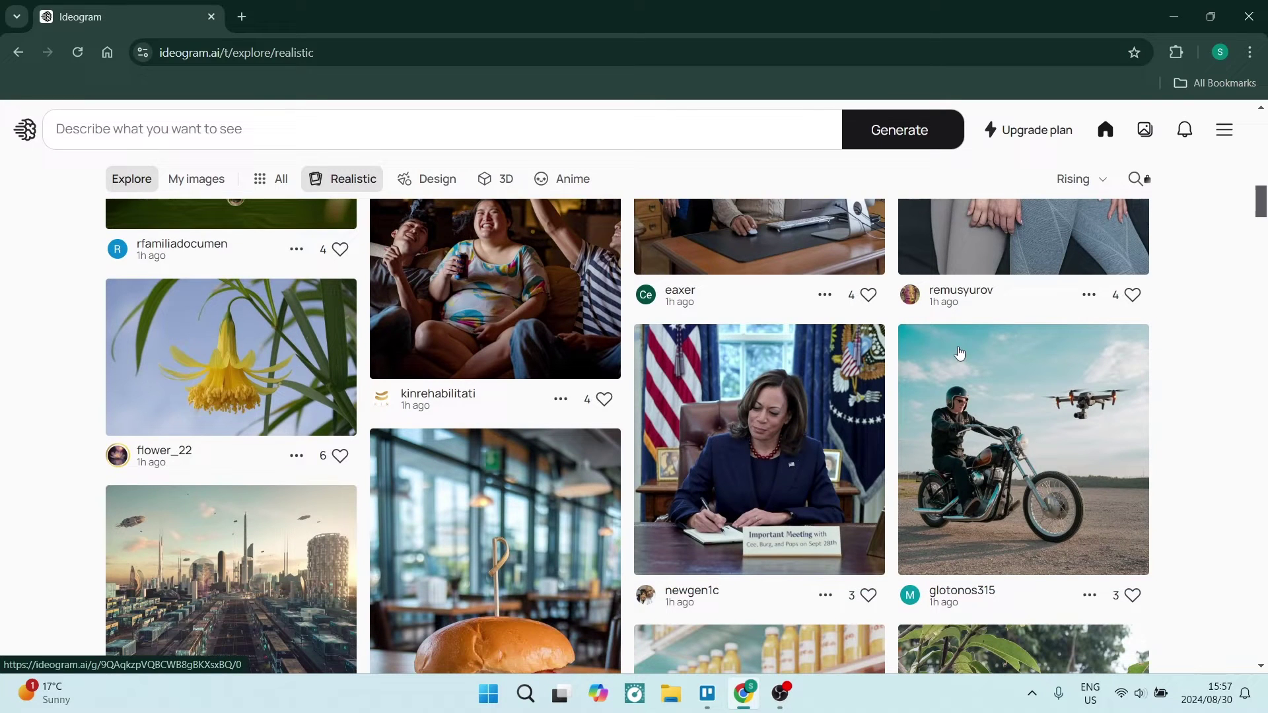
{"action": "scroll", "coordinate": [670, 494], "scroll_direction": "down", "scroll_amount": 3}
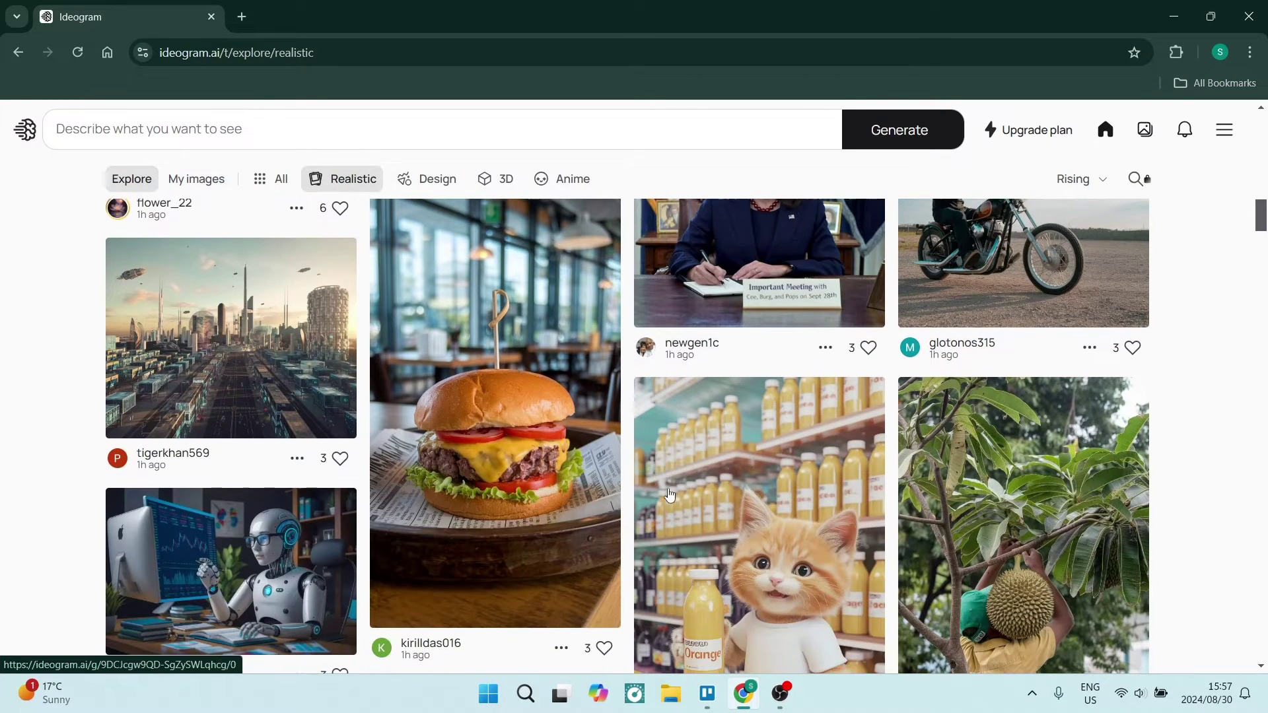
{"action": "scroll", "coordinate": [470, 463], "scroll_direction": "down", "scroll_amount": 2}
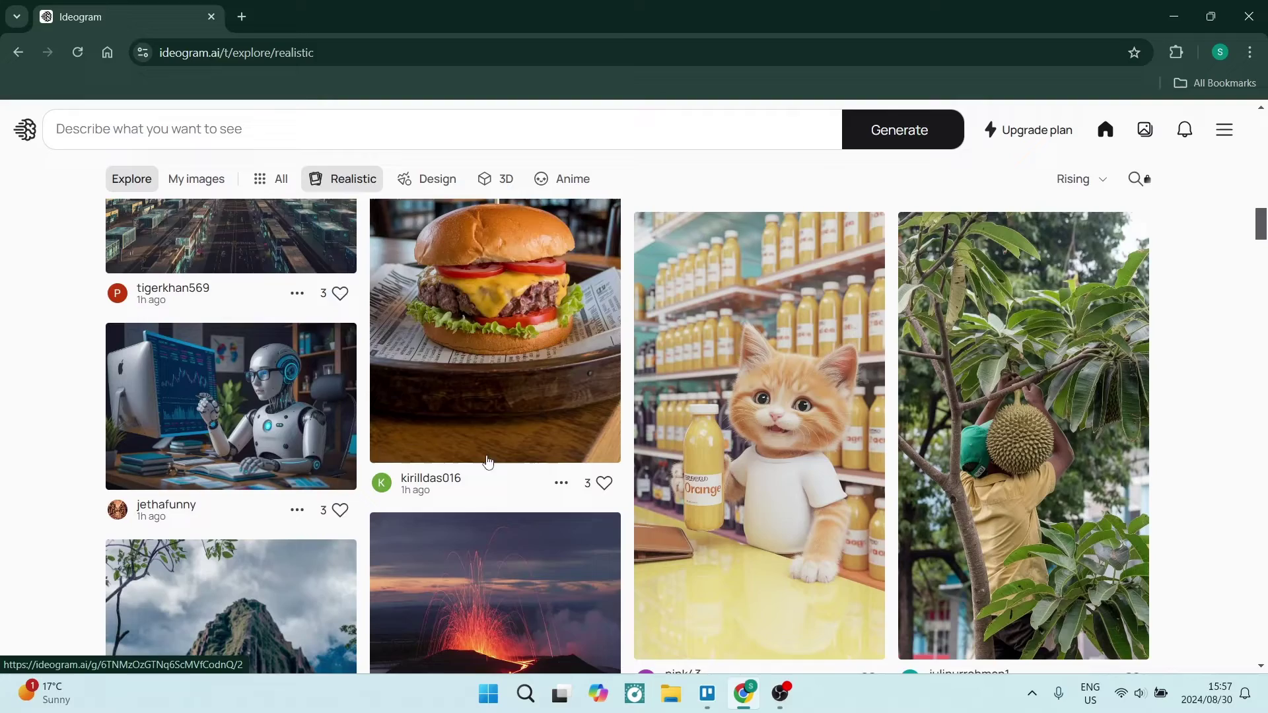
{"action": "scroll", "coordinate": [614, 464], "scroll_direction": "down", "scroll_amount": 3}
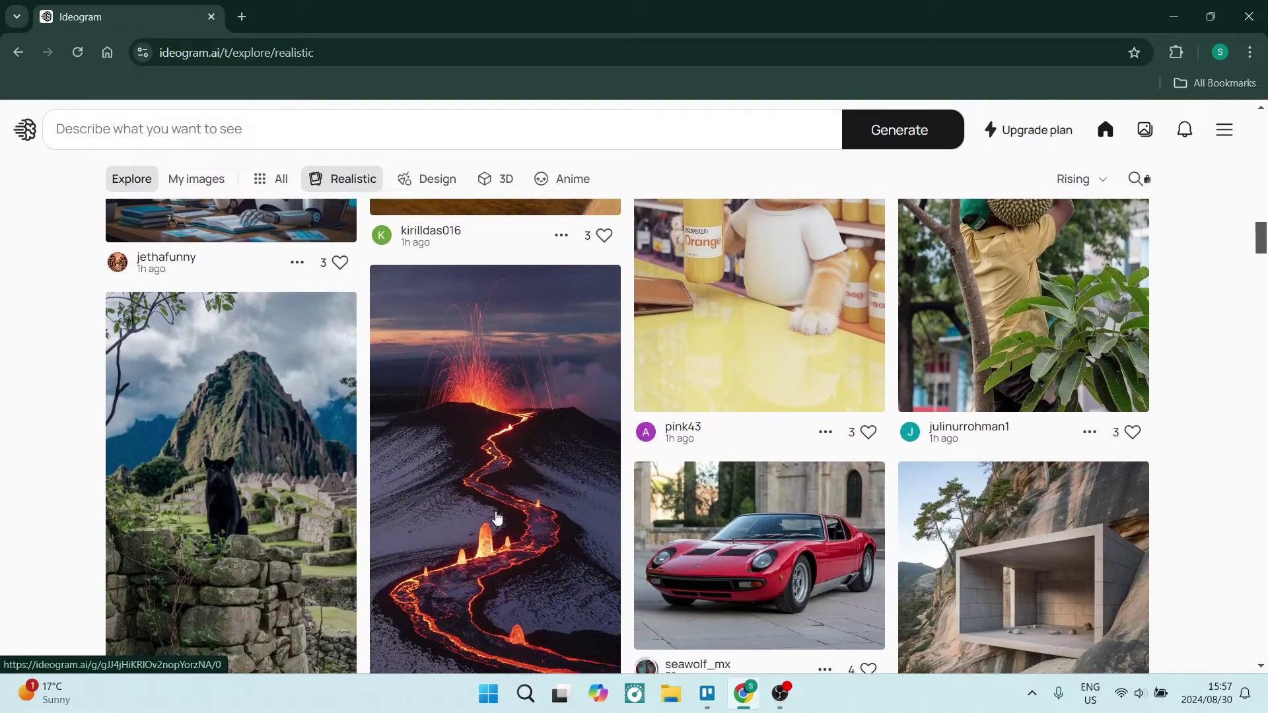
{"action": "scroll", "coordinate": [496, 515], "scroll_direction": "up", "scroll_amount": 7}
{"action": "scroll", "coordinate": [495, 515], "scroll_direction": "up", "scroll_amount": 1}
{"action": "scroll", "coordinate": [490, 513], "scroll_direction": "down", "scroll_amount": 8}
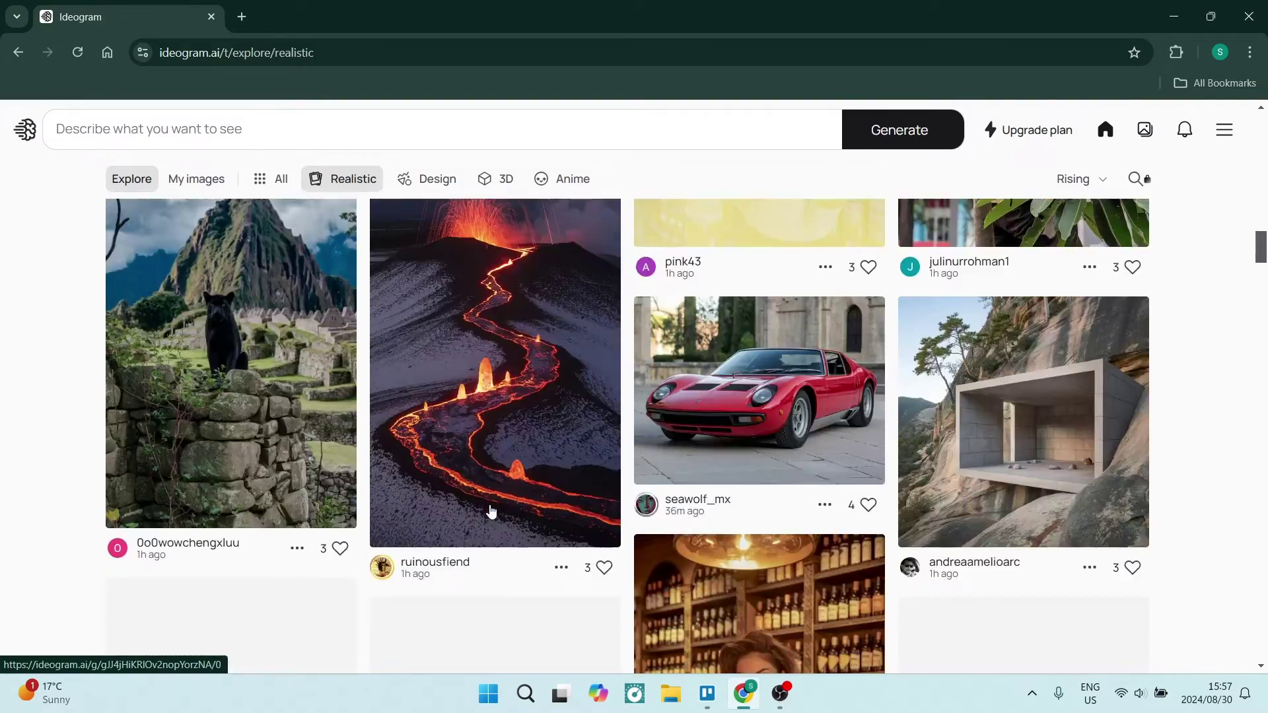
{"action": "scroll", "coordinate": [492, 511], "scroll_direction": "up", "scroll_amount": 6}
{"action": "scroll", "coordinate": [491, 512], "scroll_direction": "up", "scroll_amount": 10}
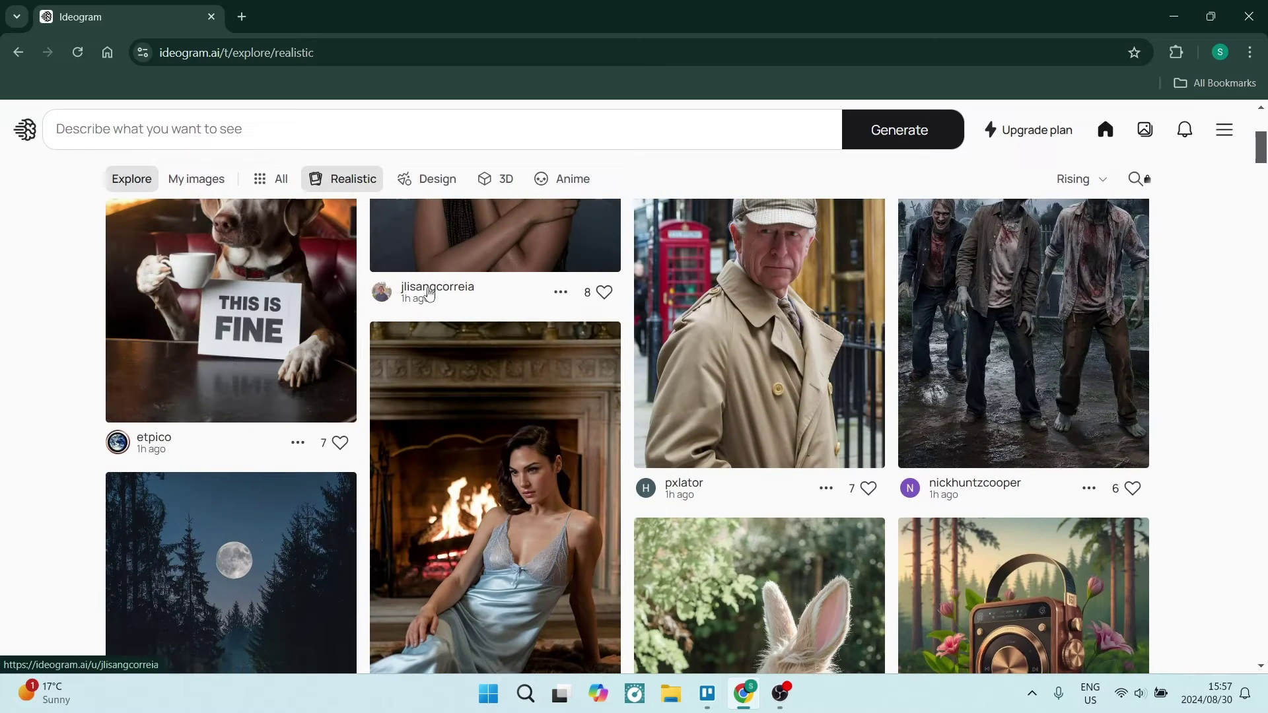
Switch the Explore gallery to the Design category and skim its images.
{"action": "left_click", "coordinate": [436, 185]}
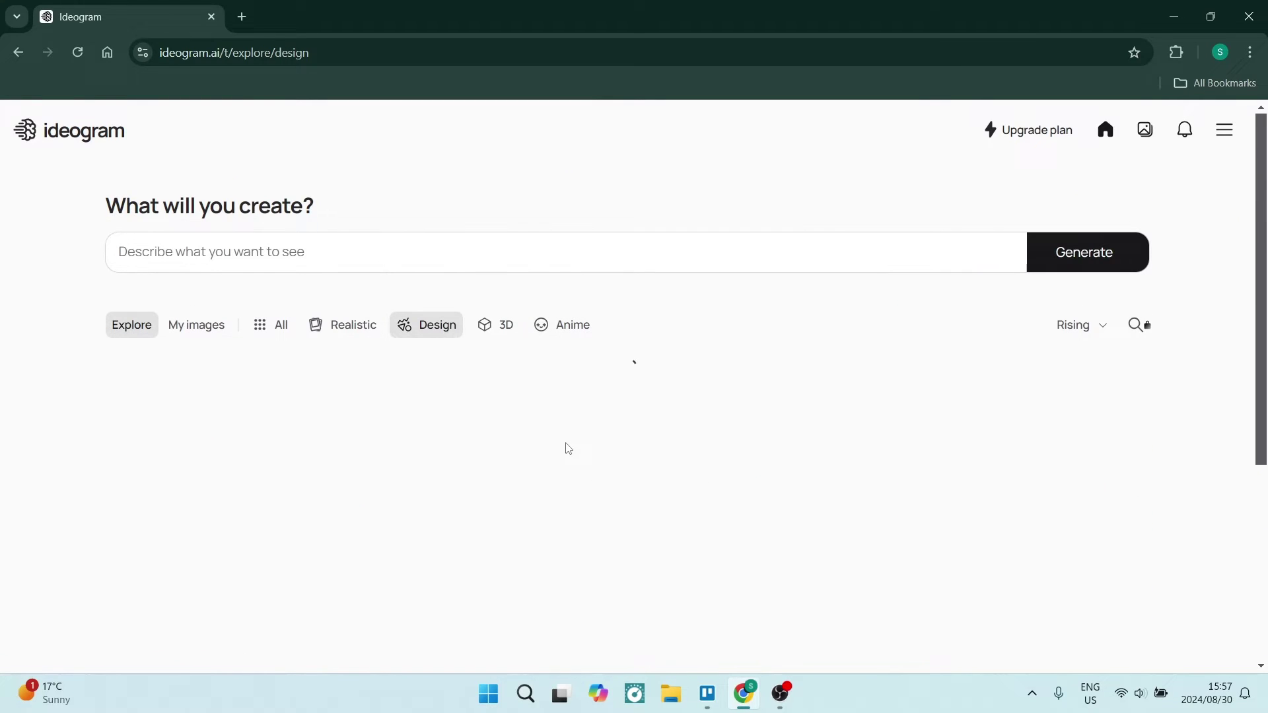
{"action": "scroll", "coordinate": [541, 442], "scroll_direction": "down", "scroll_amount": 5}
{"action": "scroll", "coordinate": [542, 441], "scroll_direction": "up", "scroll_amount": 2}
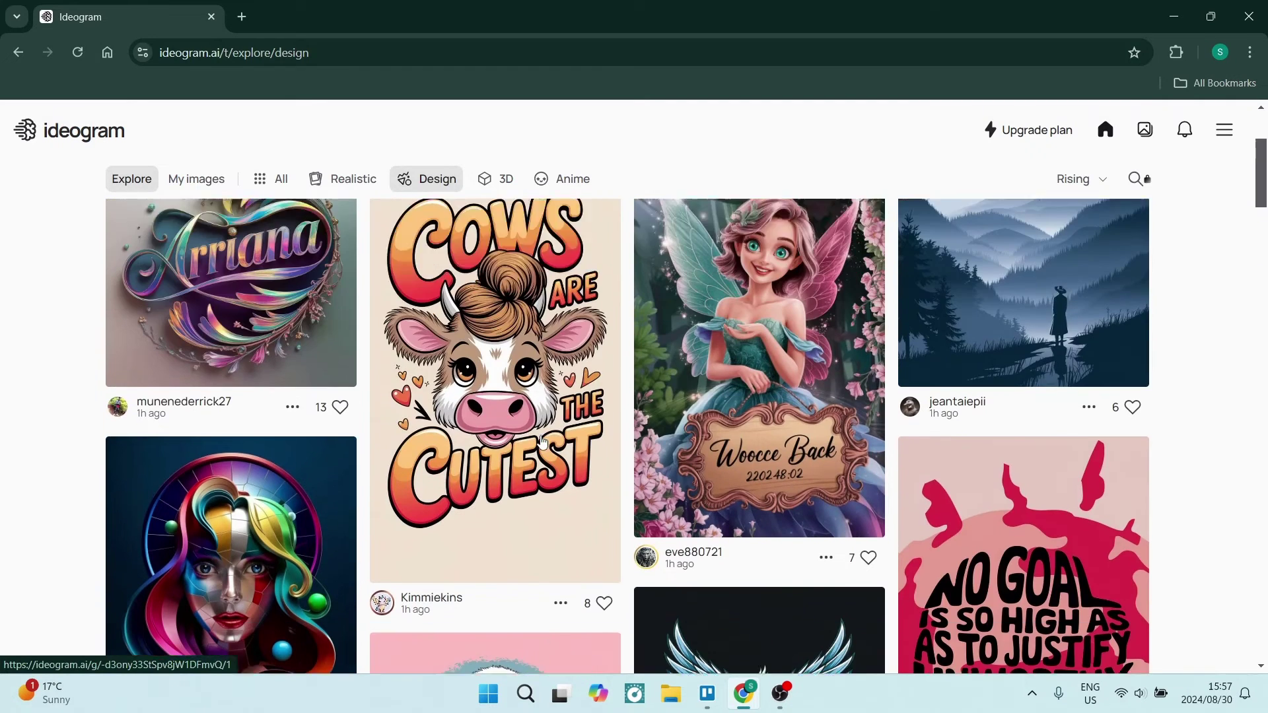
{"action": "scroll", "coordinate": [542, 441], "scroll_direction": "down", "scroll_amount": 3}
{"action": "scroll", "coordinate": [502, 390], "scroll_direction": "up", "scroll_amount": 5}
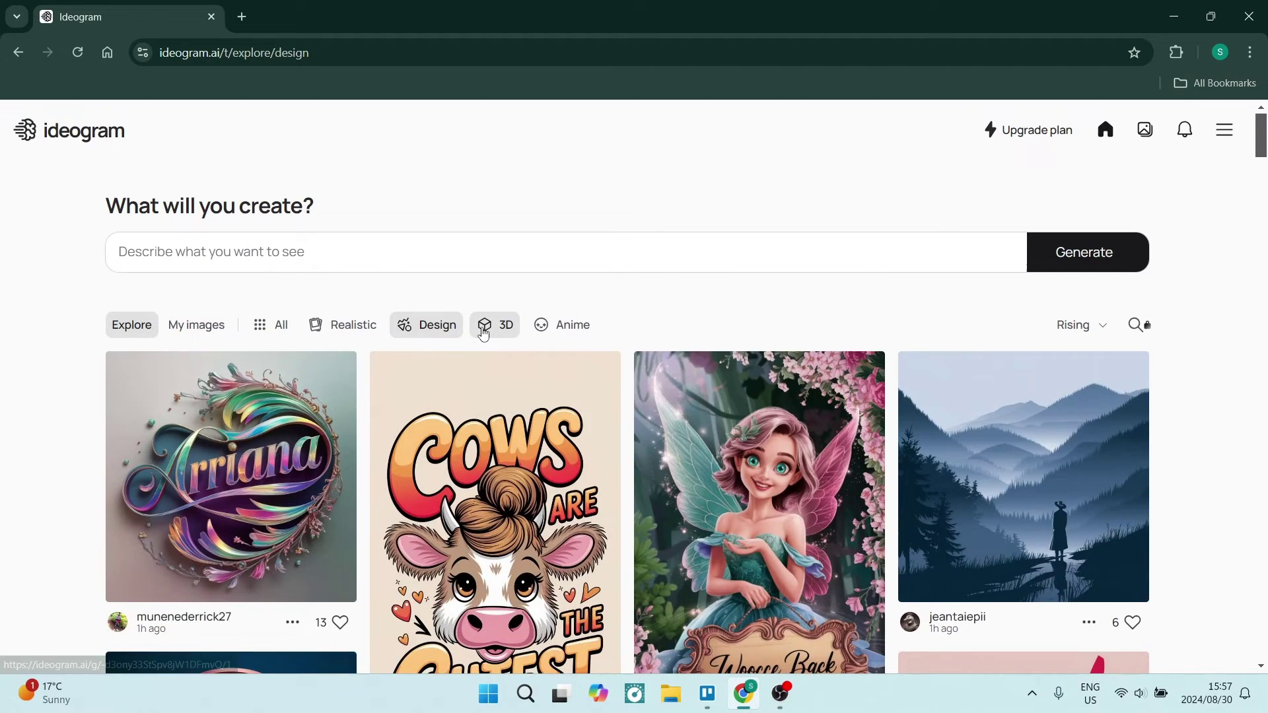
Move through the 3D category to Anime and scroll the Anime grid.
{"action": "left_click", "coordinate": [492, 326]}
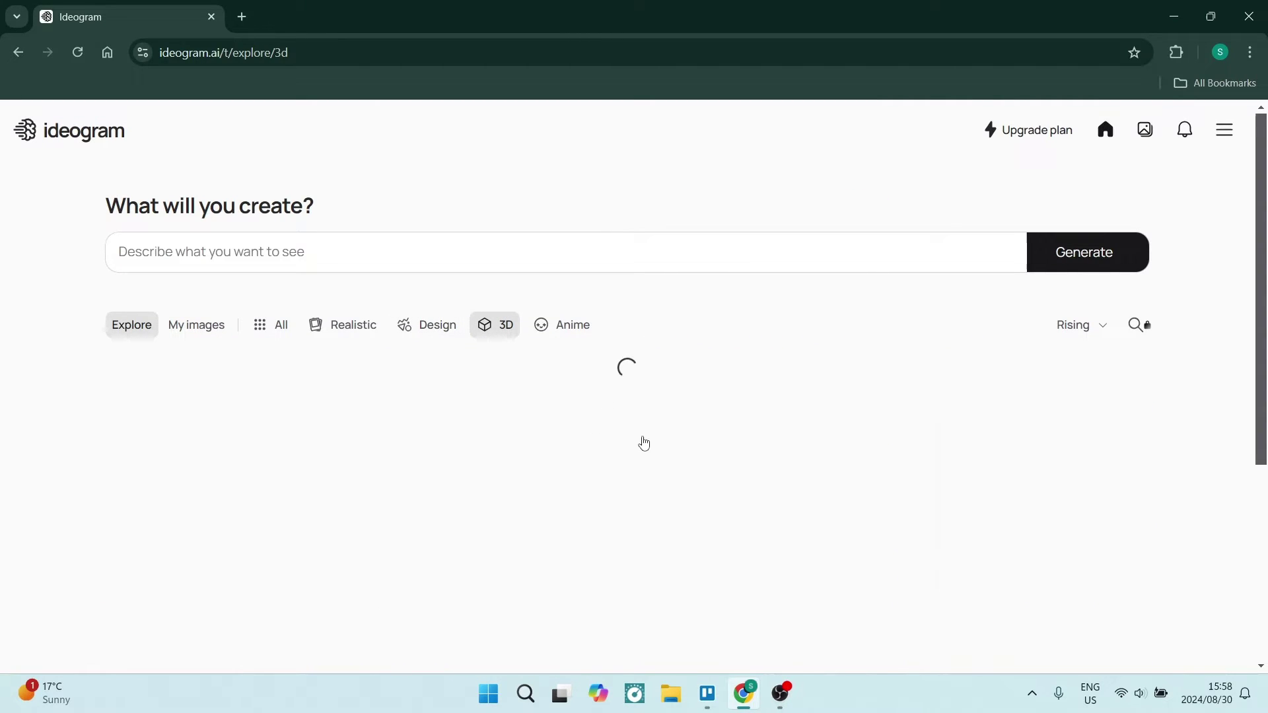
{"action": "left_click", "coordinate": [581, 327]}
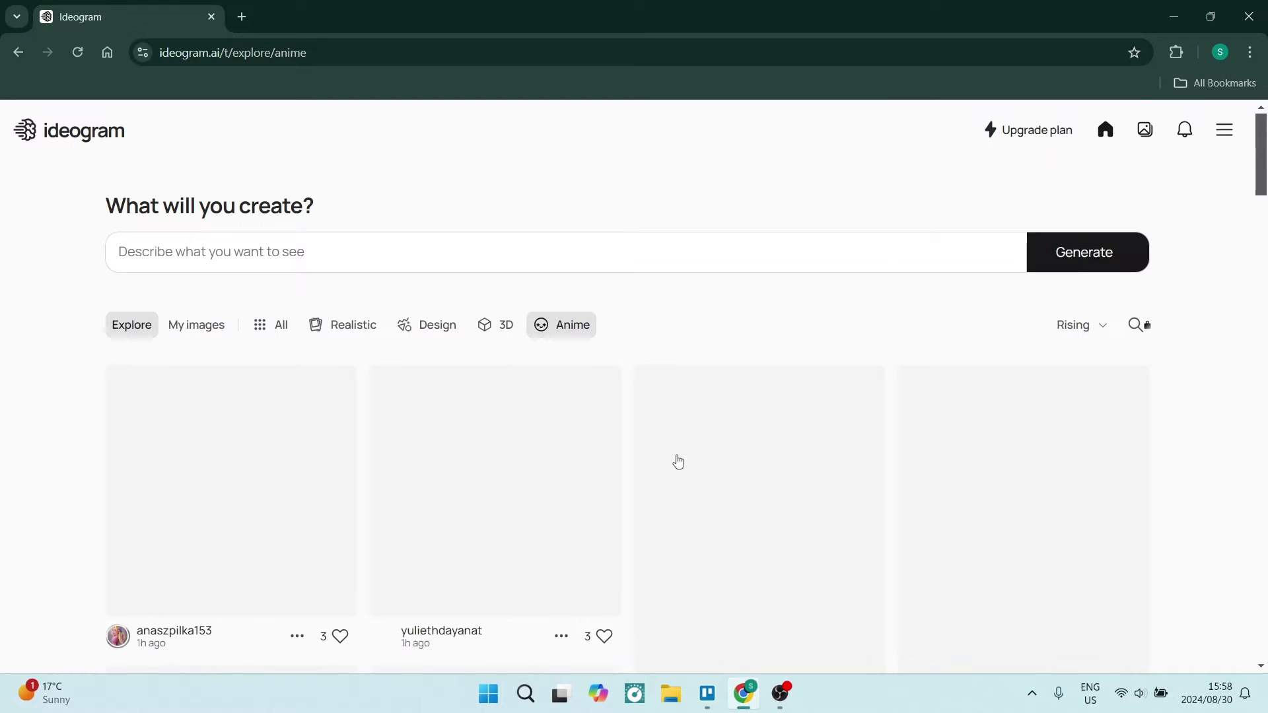
{"action": "scroll", "coordinate": [737, 483], "scroll_direction": "down", "scroll_amount": 4}
{"action": "scroll", "coordinate": [738, 483], "scroll_direction": "down", "scroll_amount": 10}
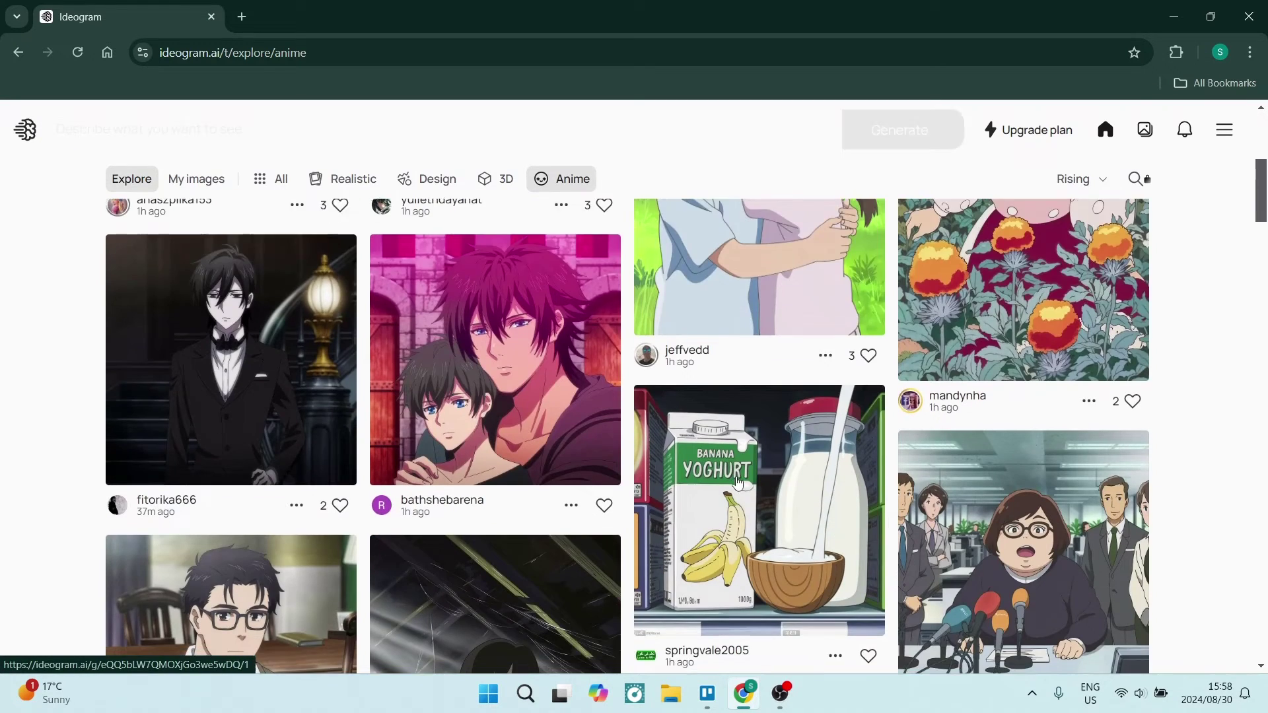
{"action": "scroll", "coordinate": [725, 483], "scroll_direction": "up", "scroll_amount": 15}
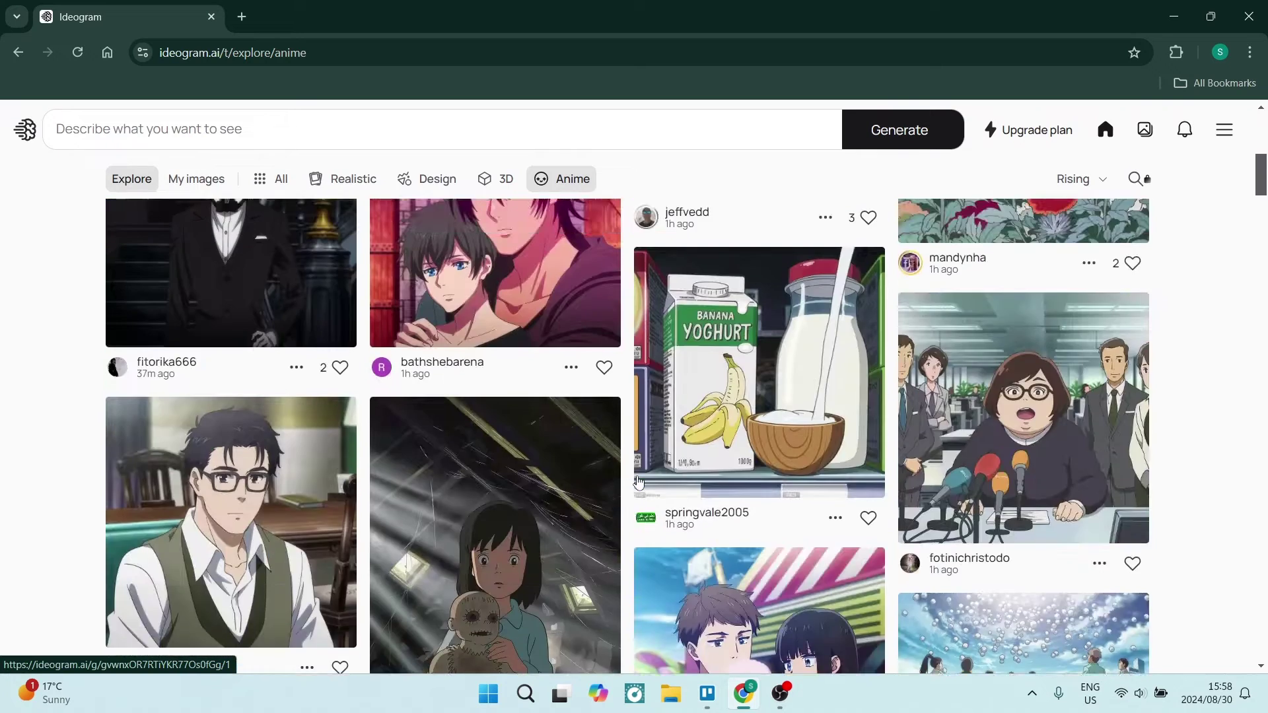
Enter 'spiderman eating a hamburger' as a new image prompt.
{"action": "left_click", "coordinate": [444, 256]}
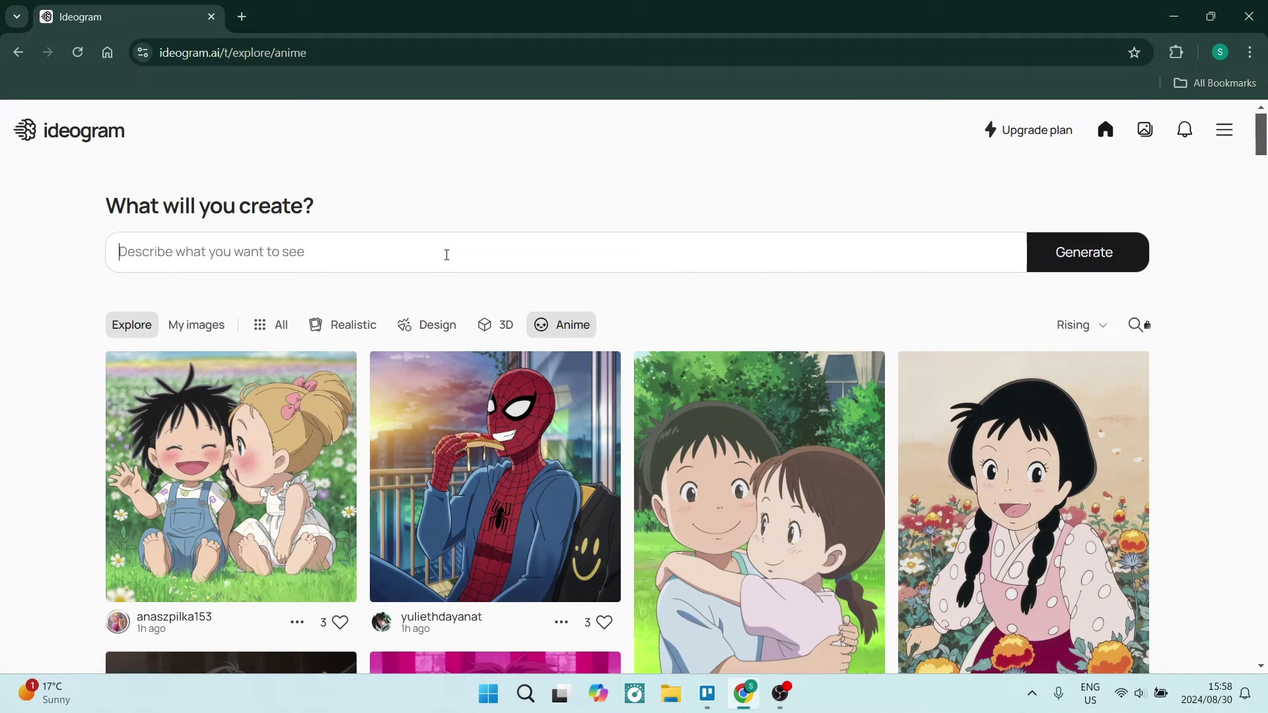
{"action": "type", "text": "spider"}
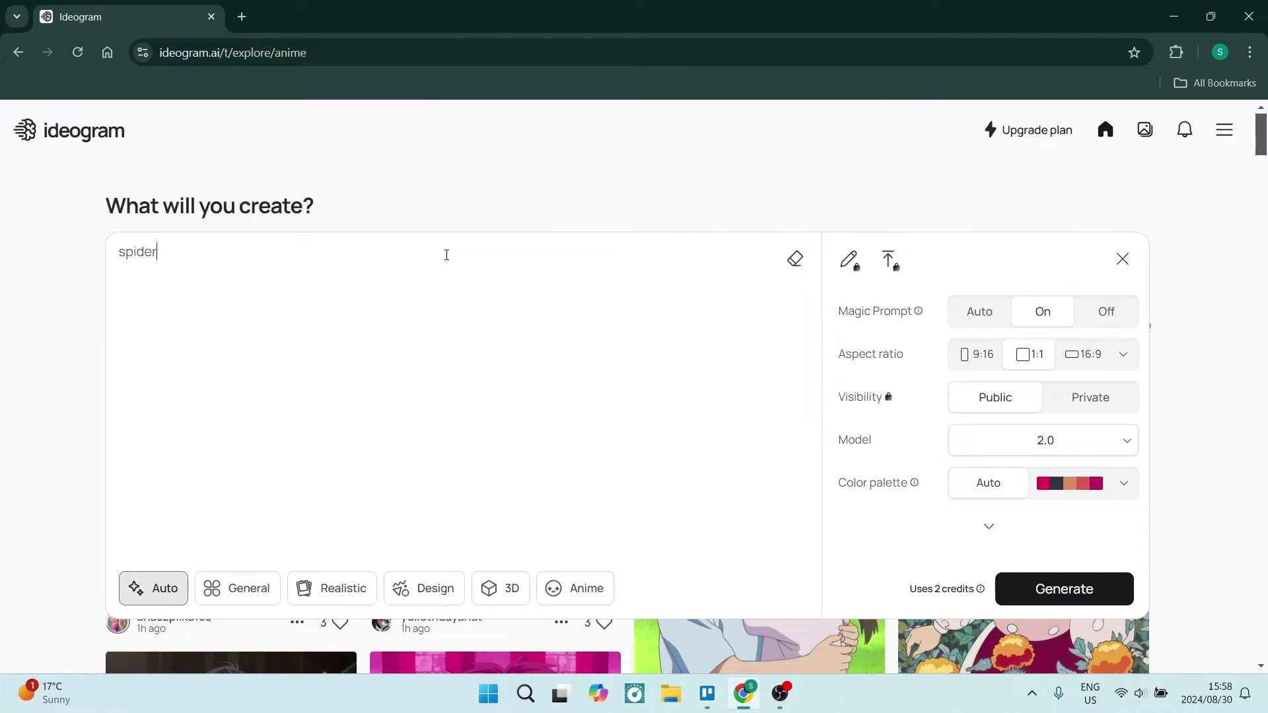
{"action": "type", "text": "man eating a hamburger."}
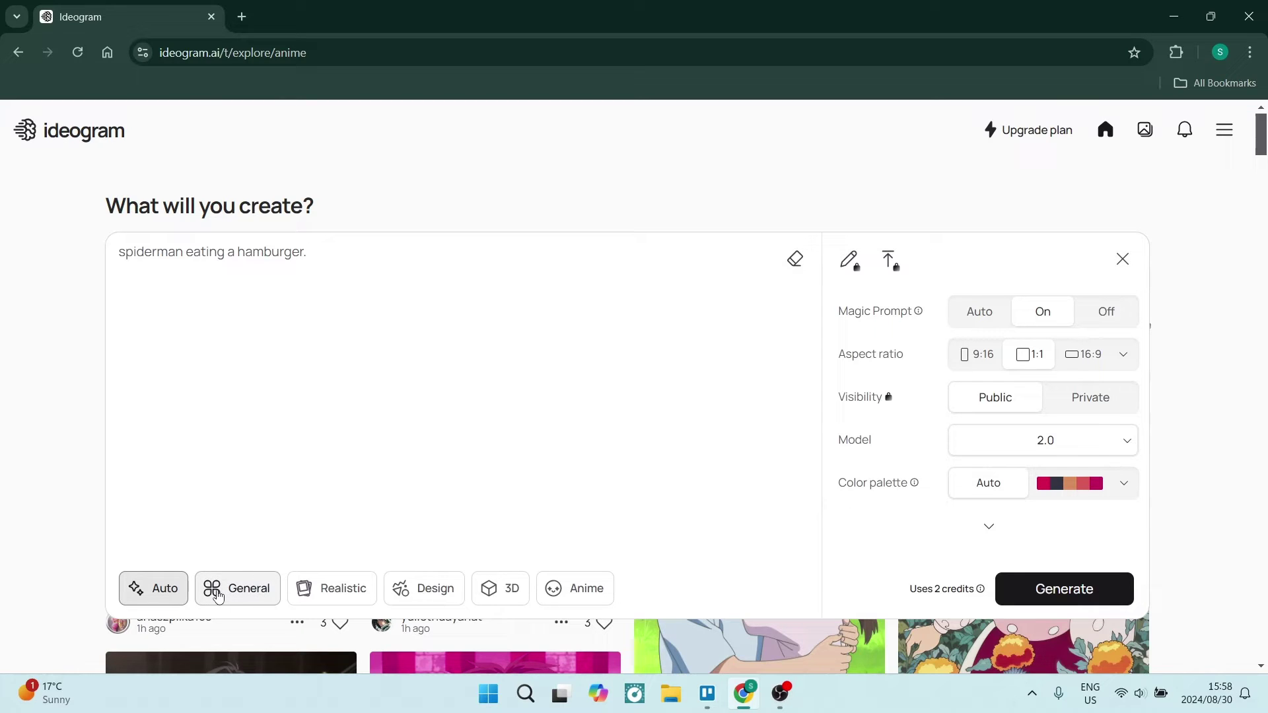
Expand the prompt settings and choose Realistic style with a 9:16 portrait aspect ratio.
{"action": "scroll", "coordinate": [614, 628], "scroll_direction": "down", "scroll_amount": 5}
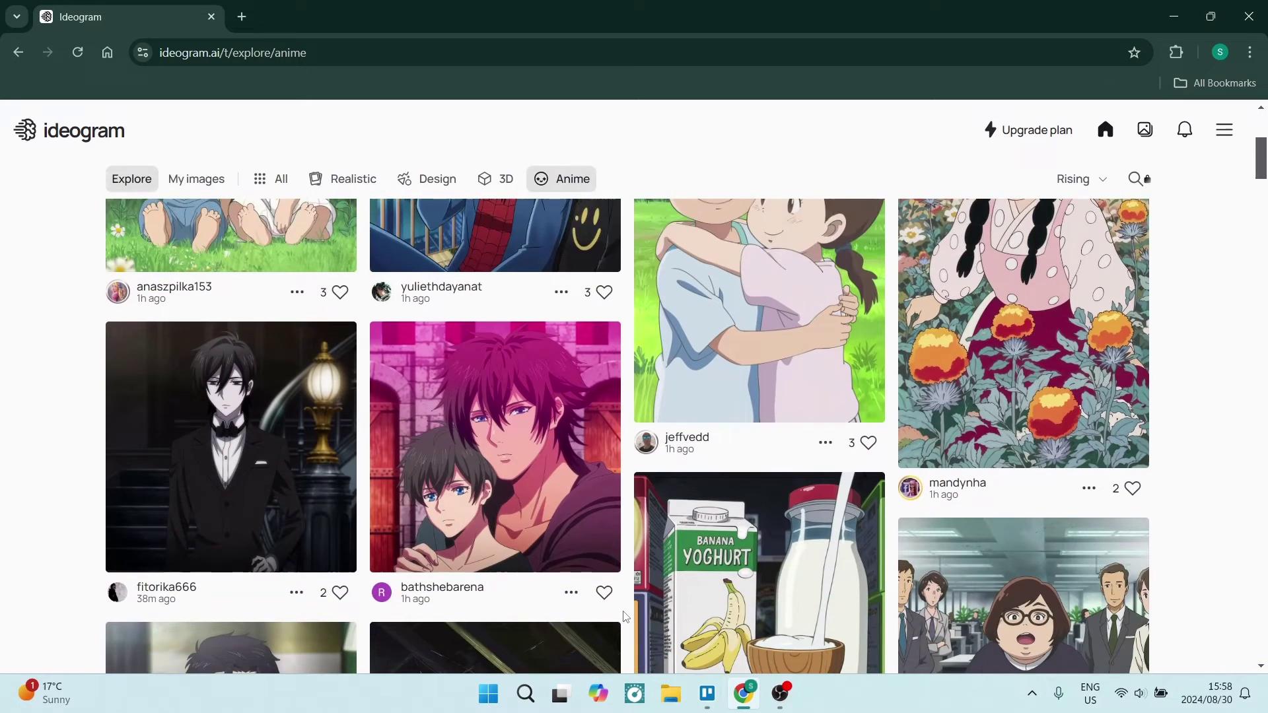
{"action": "scroll", "coordinate": [518, 357], "scroll_direction": "up", "scroll_amount": 5}
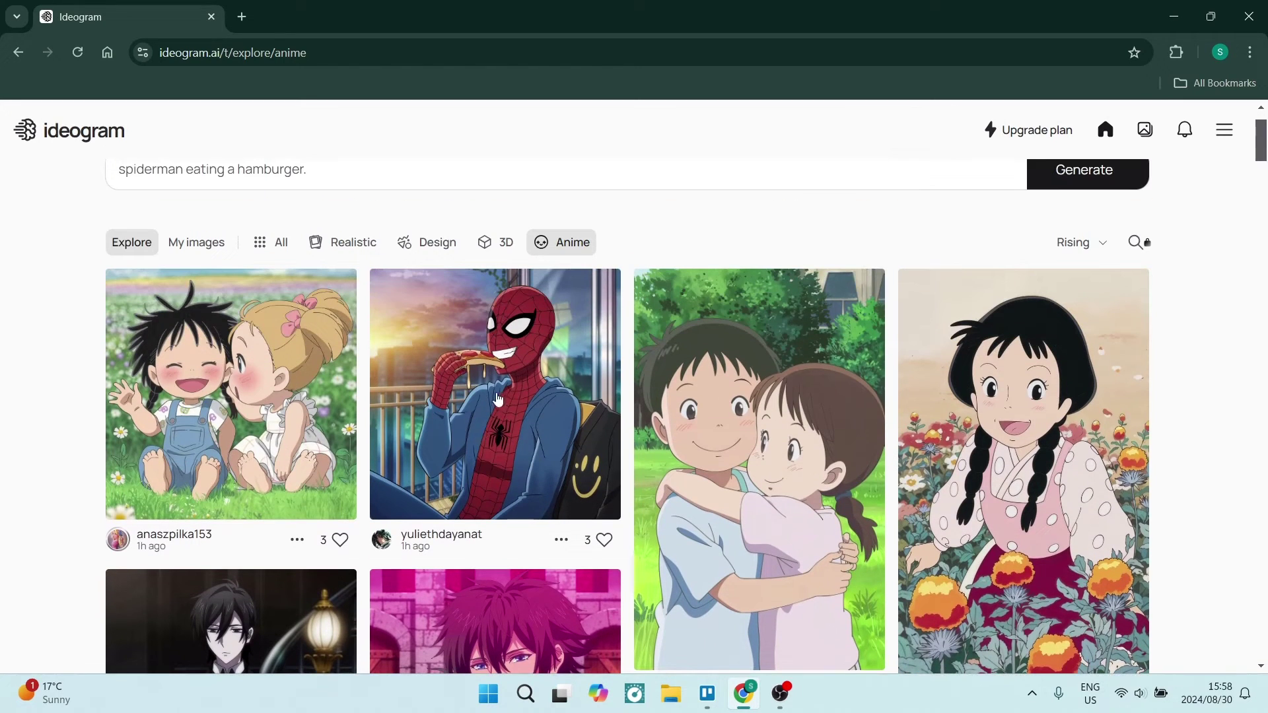
{"action": "scroll", "coordinate": [492, 400], "scroll_direction": "up", "scroll_amount": 2}
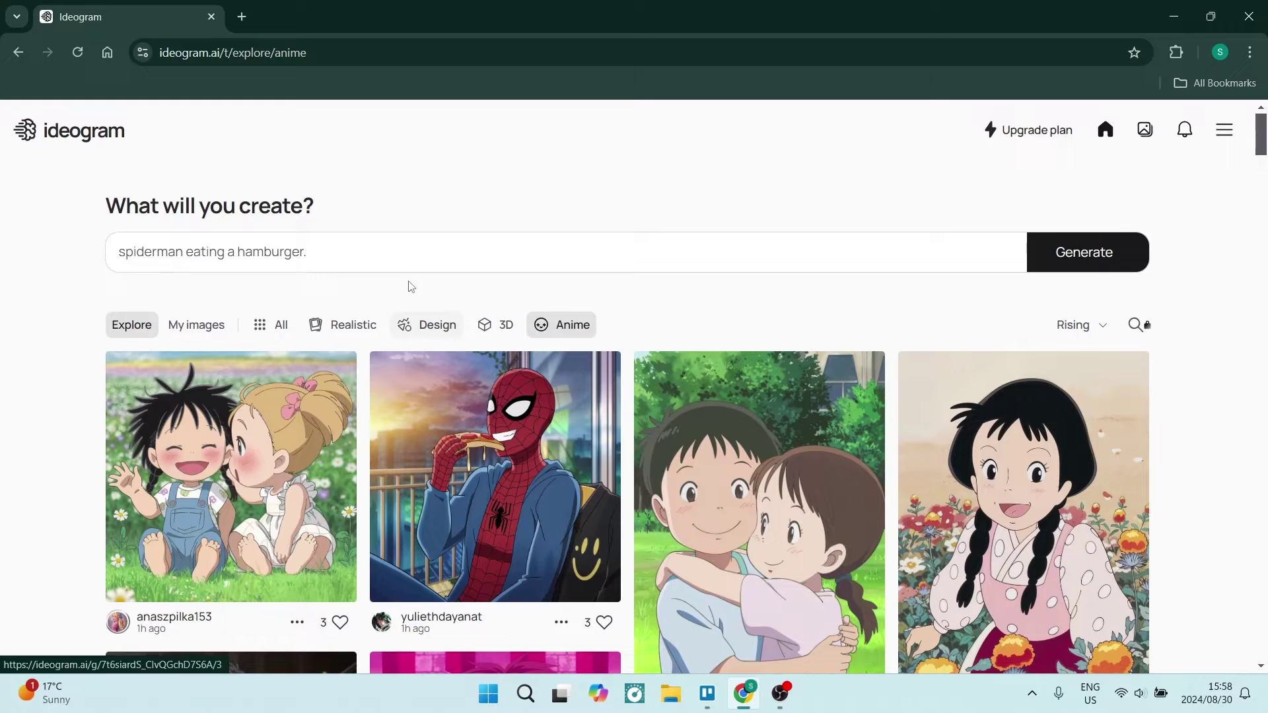
{"action": "left_click", "coordinate": [400, 263]}
{"action": "left_click", "coordinate": [341, 591]}
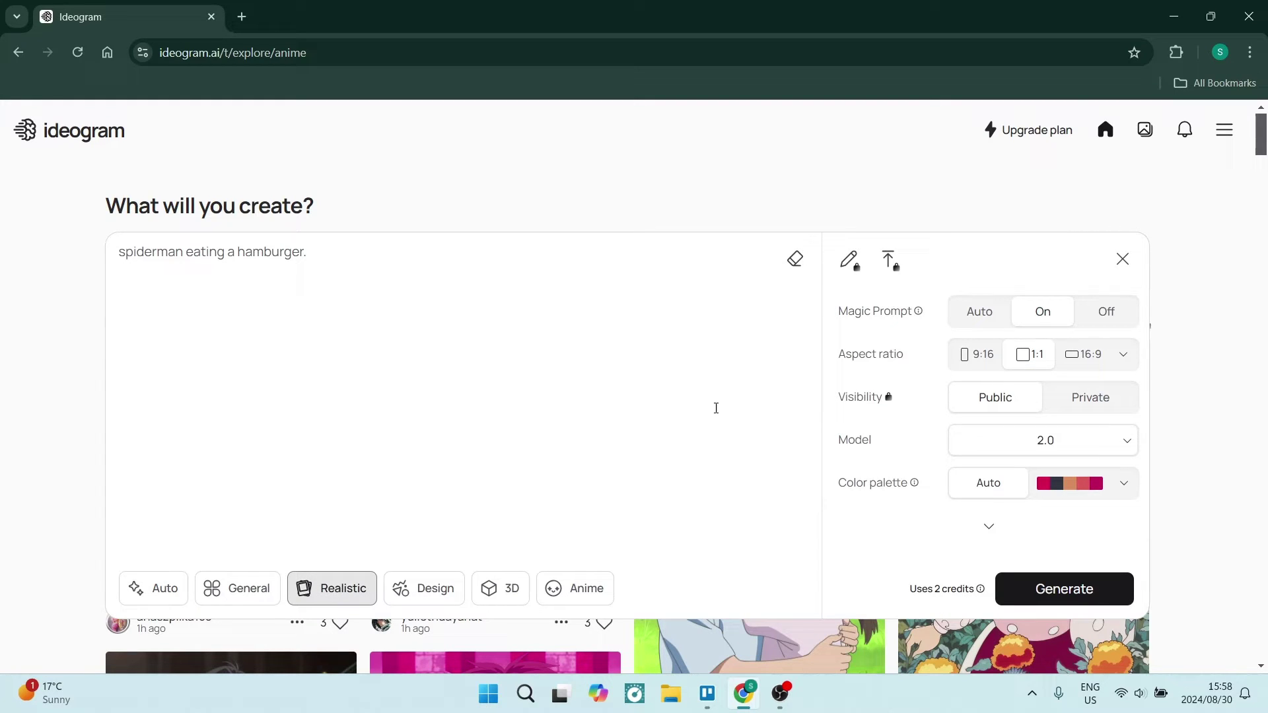
{"action": "mouse_move", "coordinate": [905, 319]}
{"action": "left_click", "coordinate": [980, 360]}
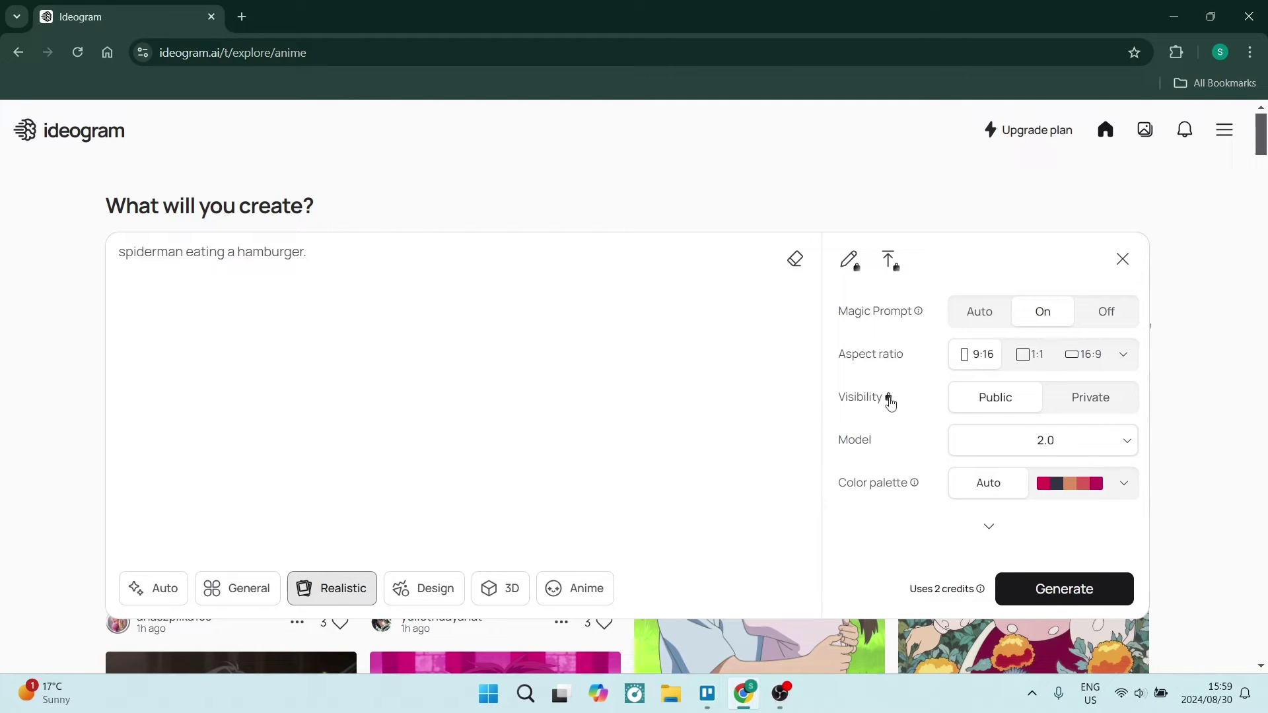
Keep the 2.0 model, try a Custom colour palette, and dismiss the Plus upgrade offer.
{"action": "left_click", "coordinate": [1127, 442]}
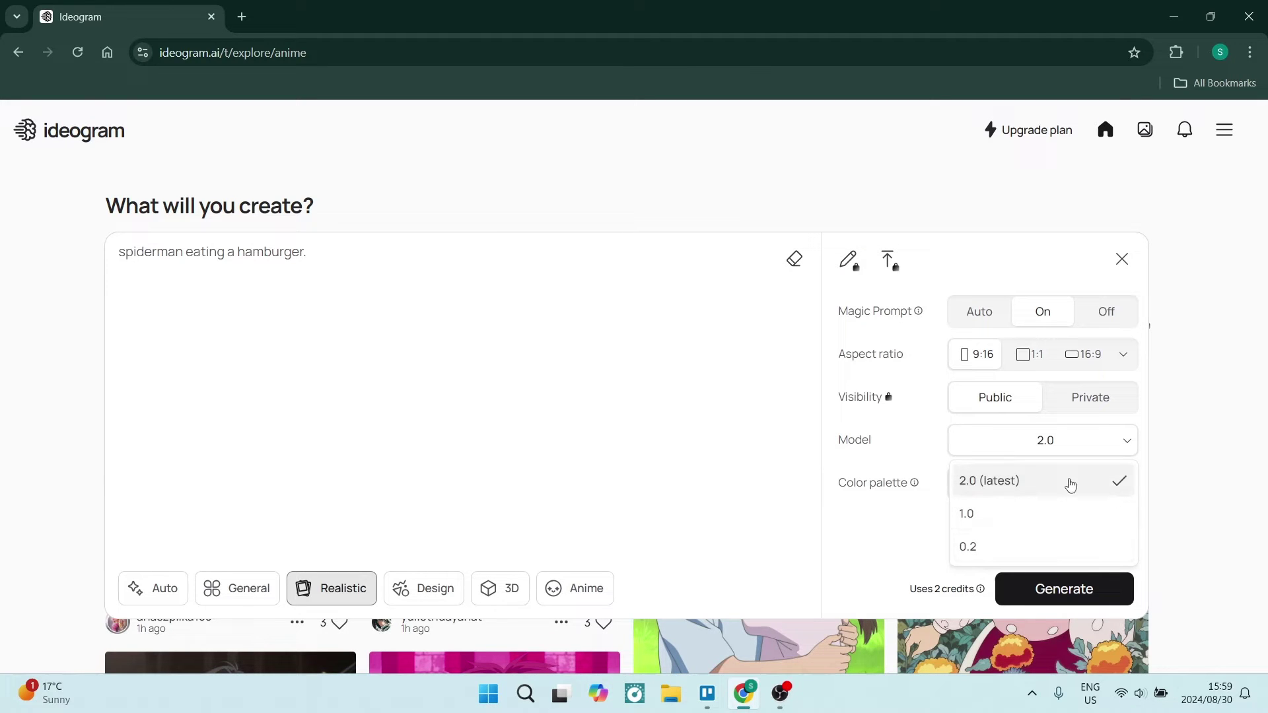
{"action": "left_click", "coordinate": [1070, 483]}
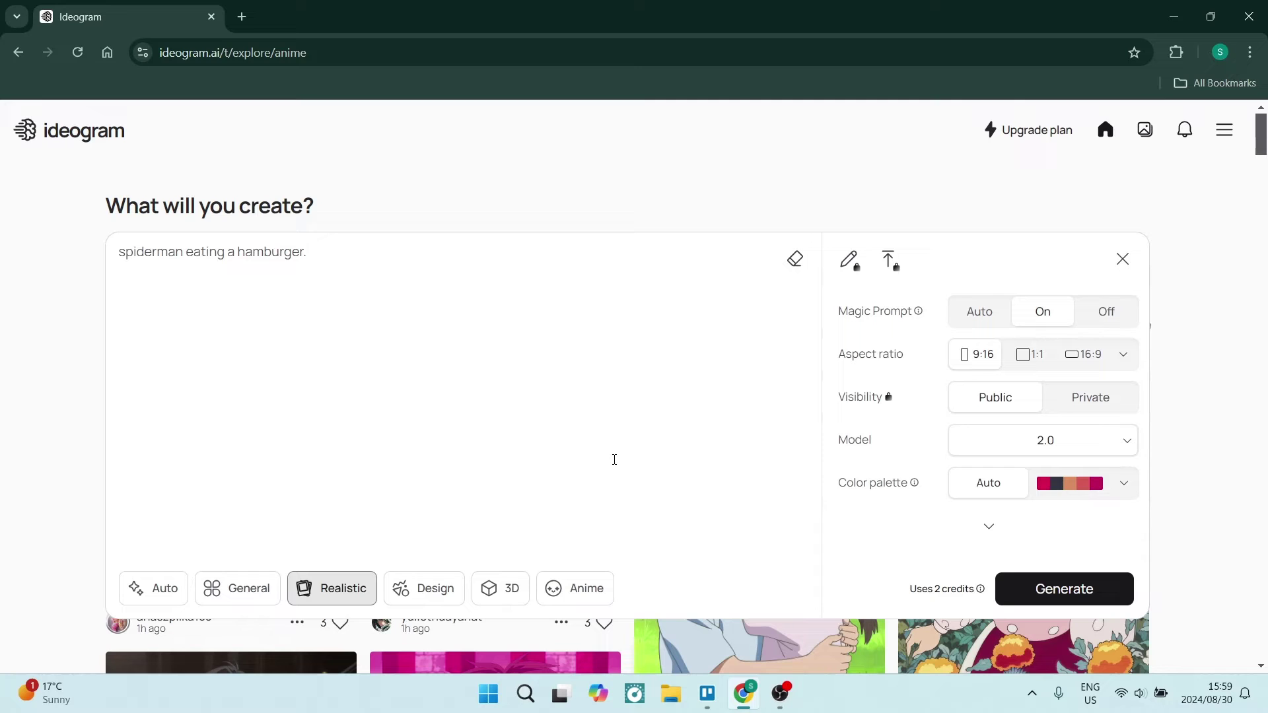
{"action": "left_click", "coordinate": [1124, 483]}
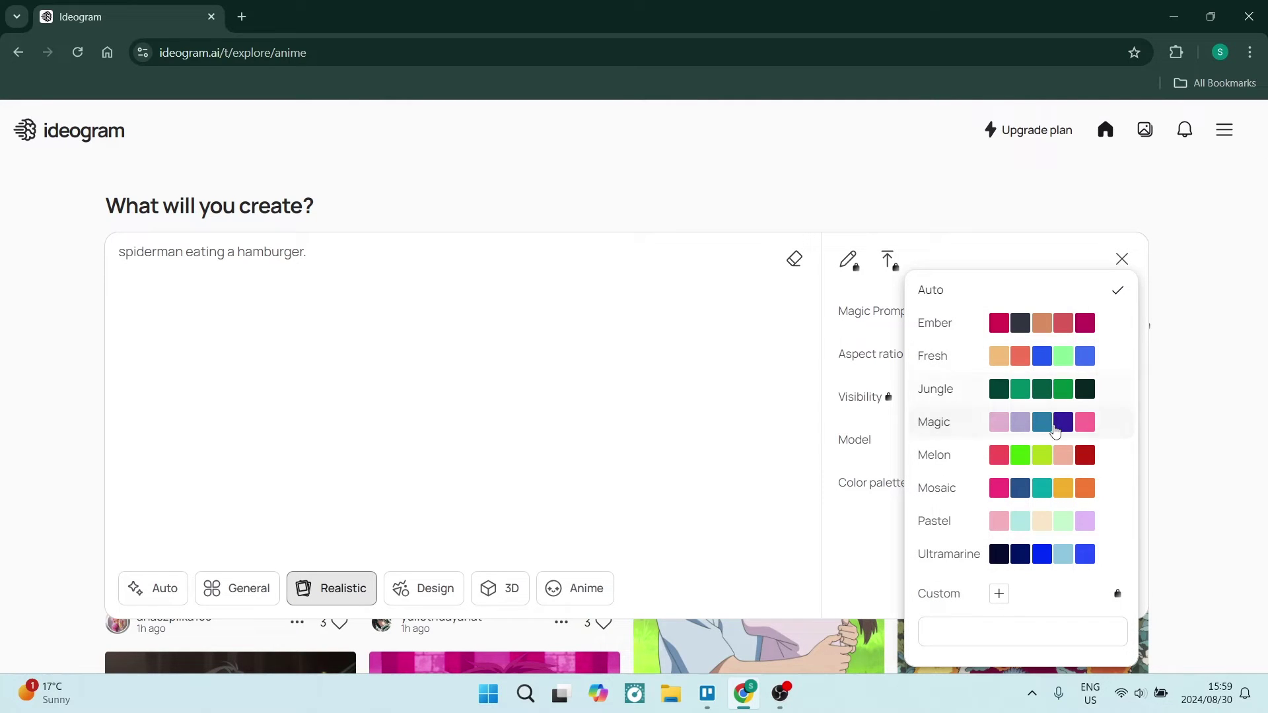
{"action": "left_click", "coordinate": [998, 594]}
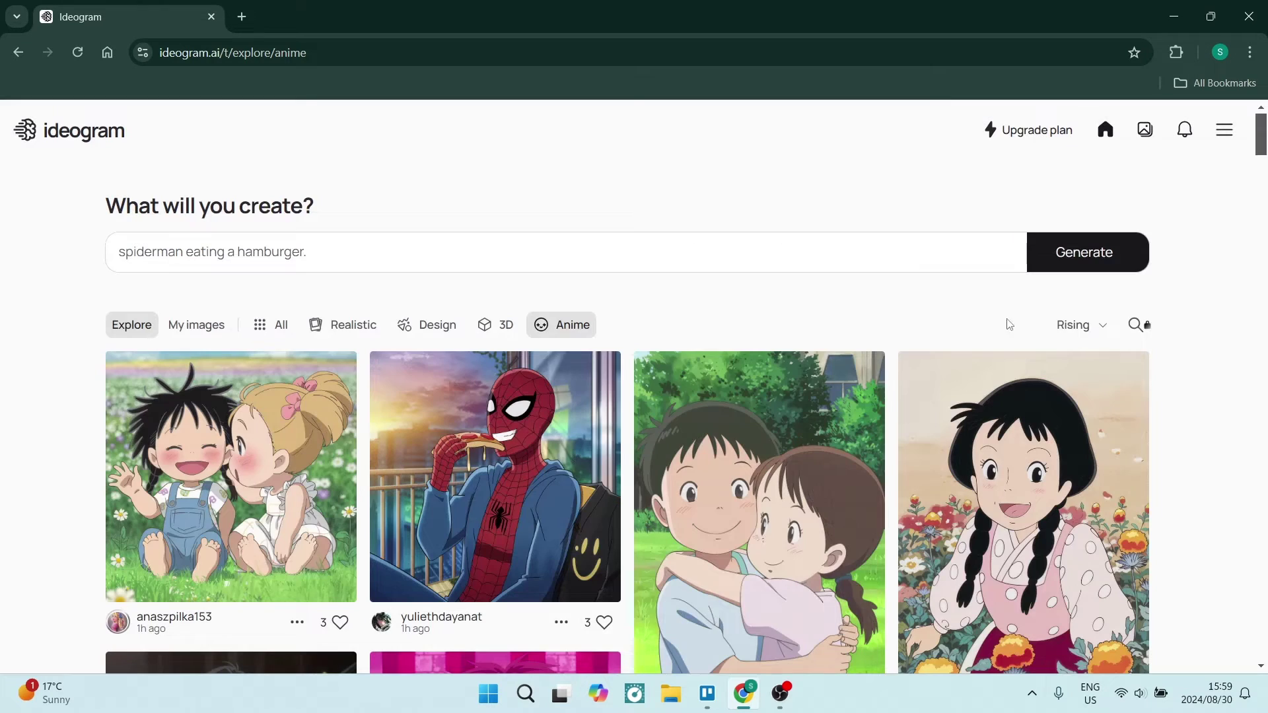
{"action": "left_click", "coordinate": [1007, 150]}
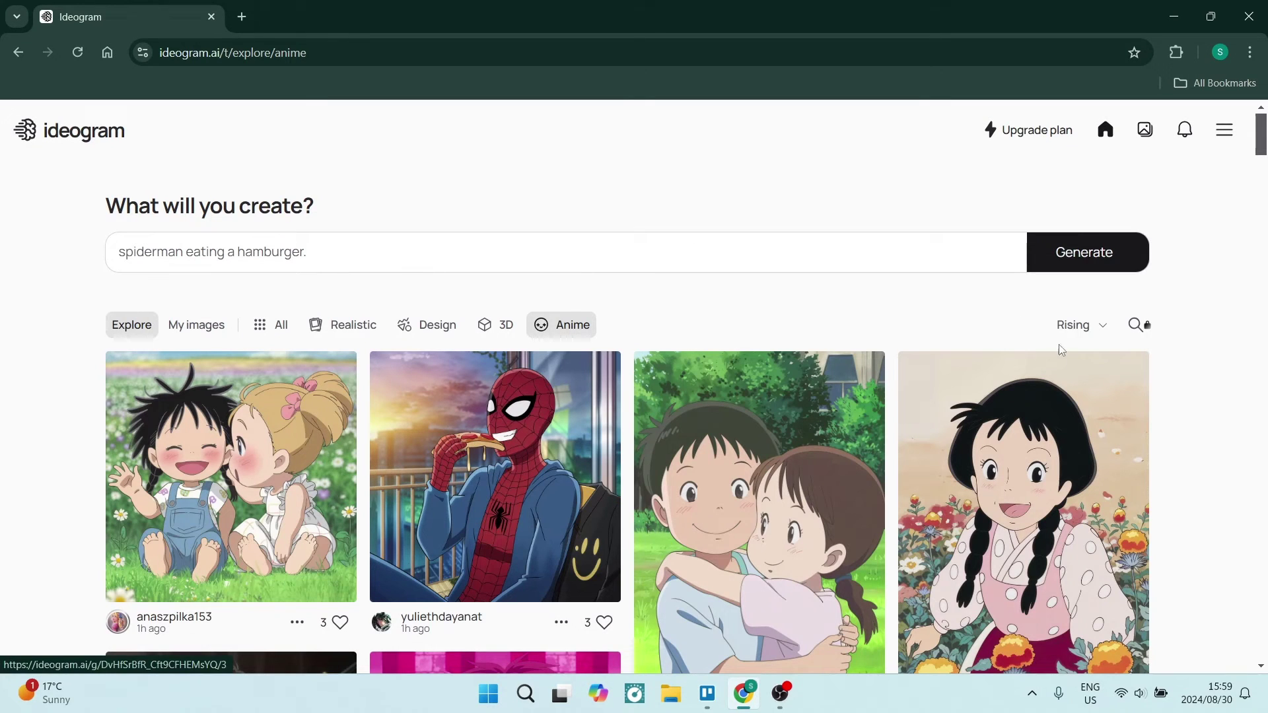
Apply the Mosaic colour palette and generate four realistic Spider-Man hamburger images.
{"action": "left_click", "coordinate": [639, 252]}
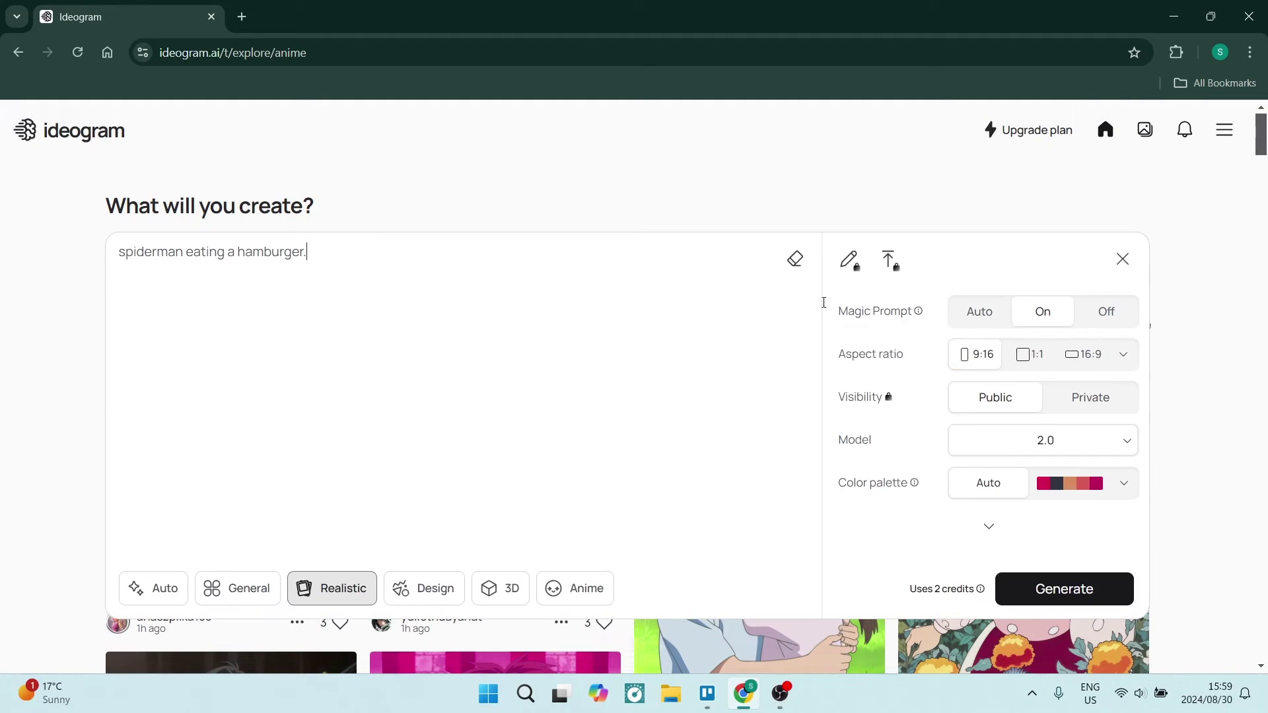
{"action": "left_click", "coordinate": [1123, 483]}
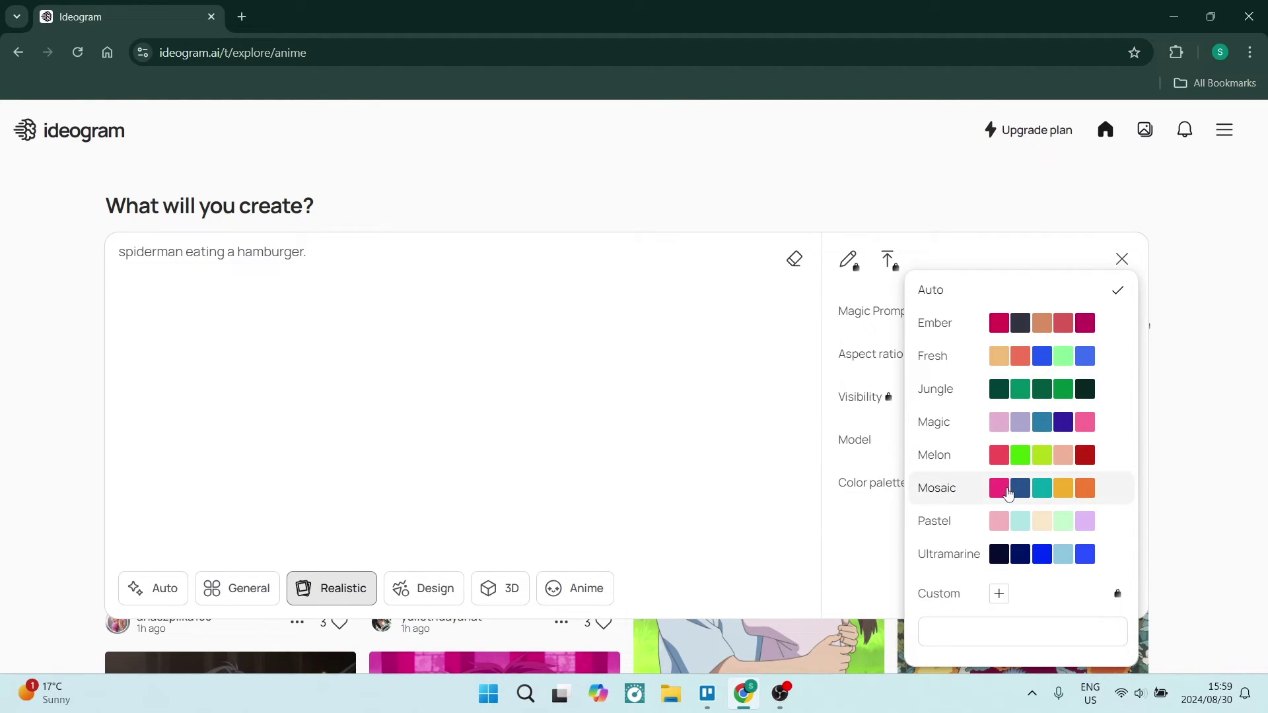
{"action": "left_click", "coordinate": [1079, 263]}
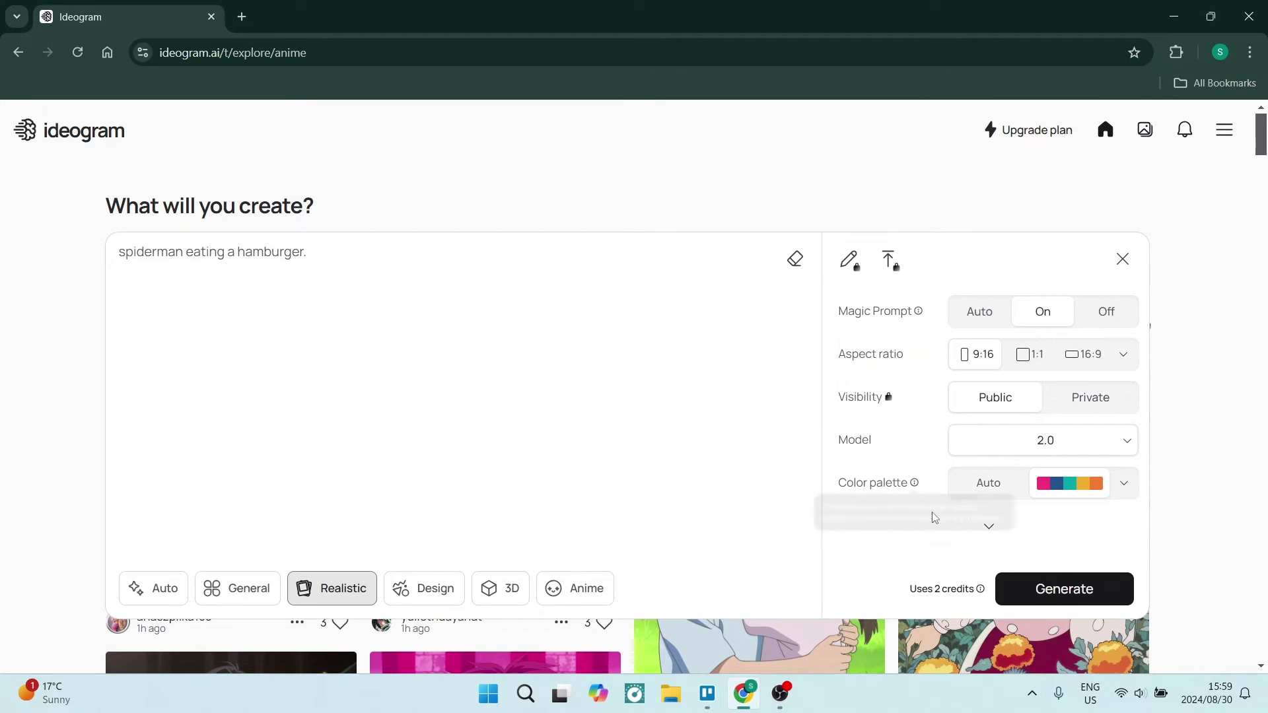
{"action": "mouse_move", "coordinate": [982, 593]}
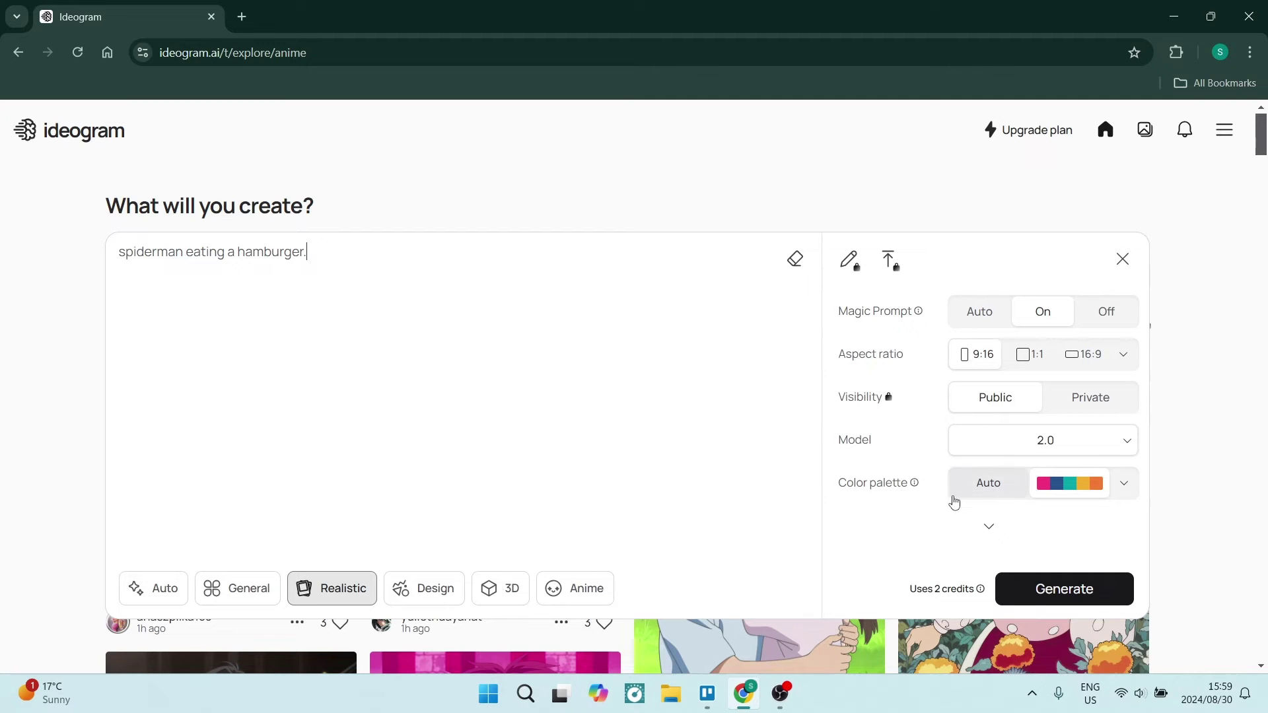
{"action": "left_click", "coordinate": [1033, 599]}
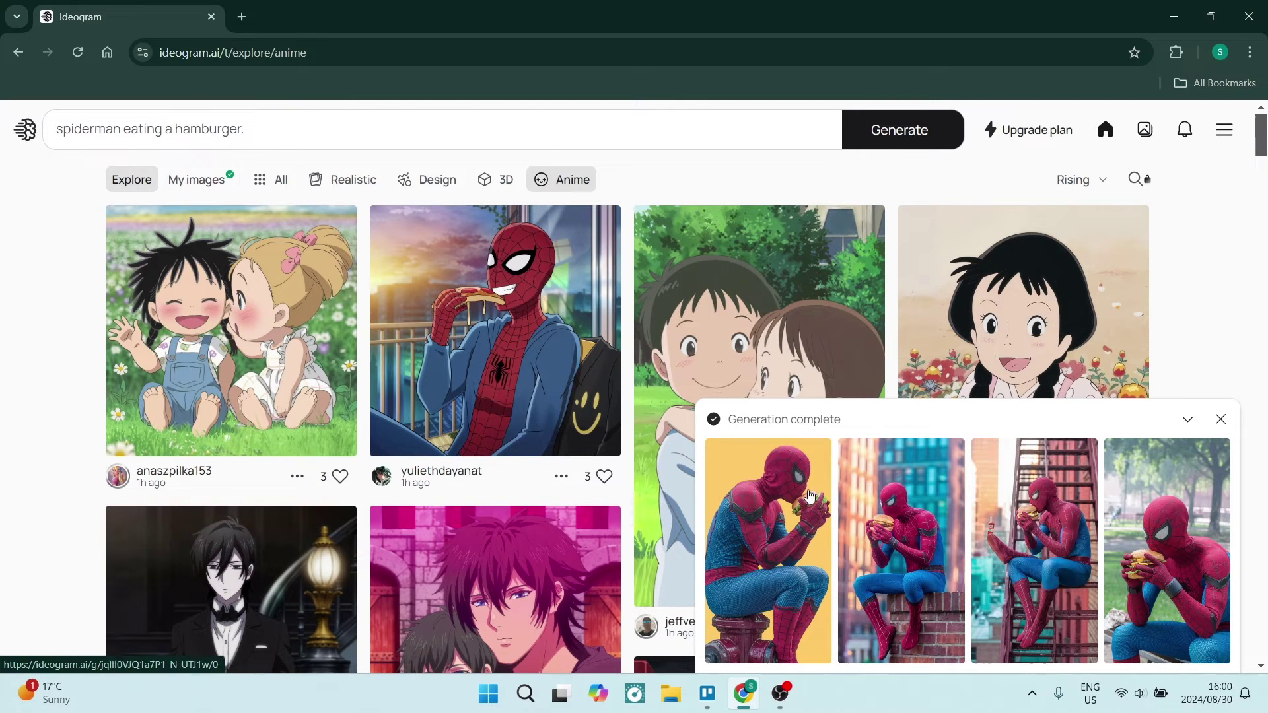
Open the finished images in My images > Public and scroll through the four portraits.
{"action": "left_click", "coordinate": [789, 422]}
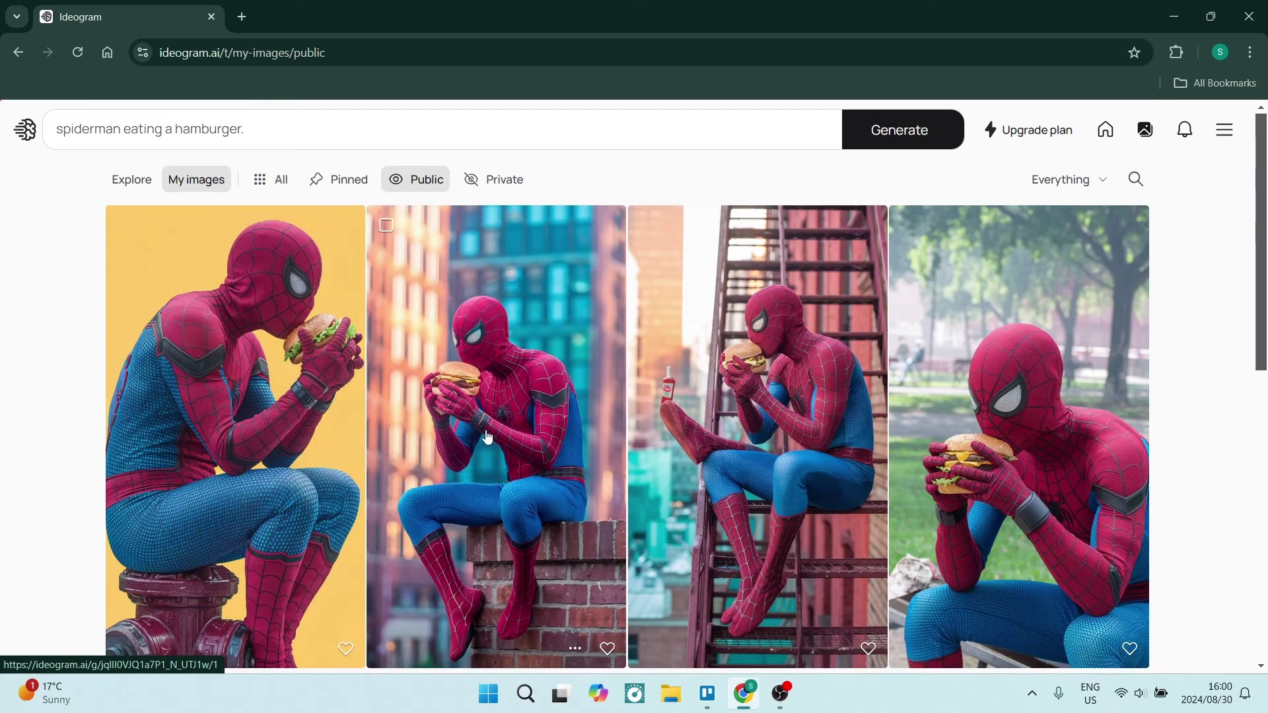
{"action": "scroll", "coordinate": [488, 437], "scroll_direction": "down", "scroll_amount": 1}
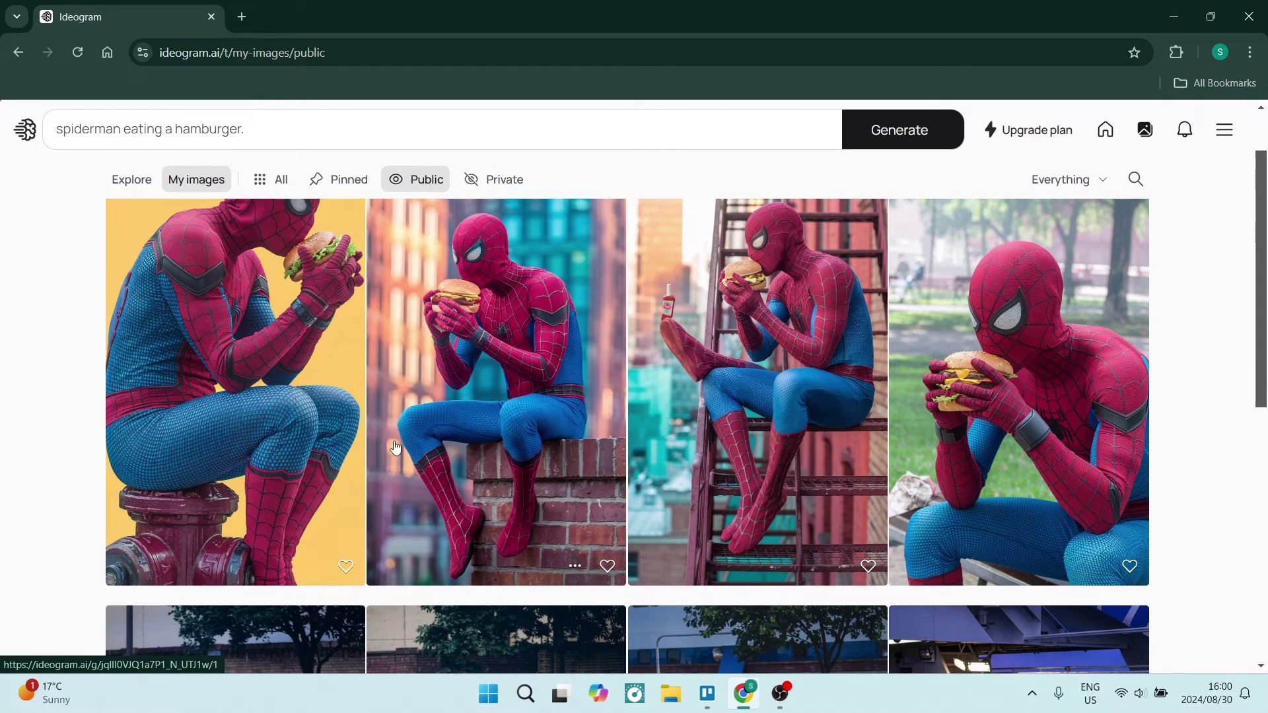
{"action": "scroll", "coordinate": [496, 439], "scroll_direction": "up", "scroll_amount": 1}
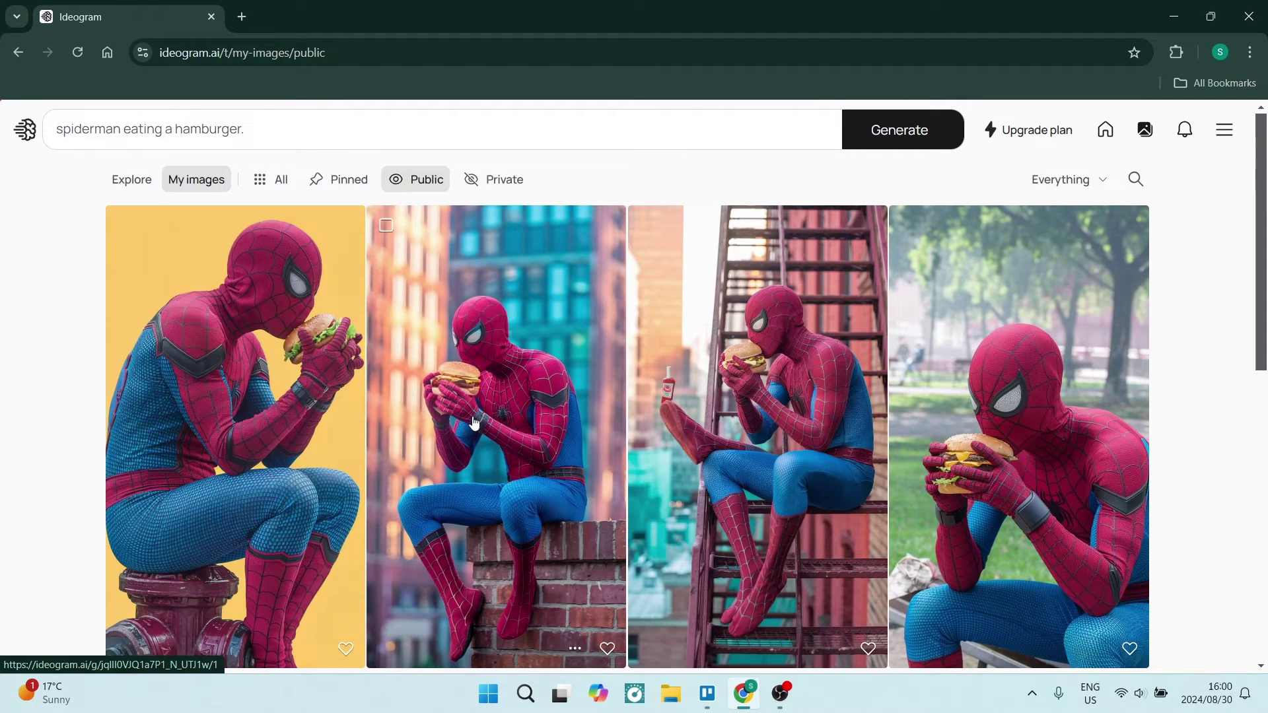
{"action": "scroll", "coordinate": [623, 415], "scroll_direction": "down", "scroll_amount": 1}
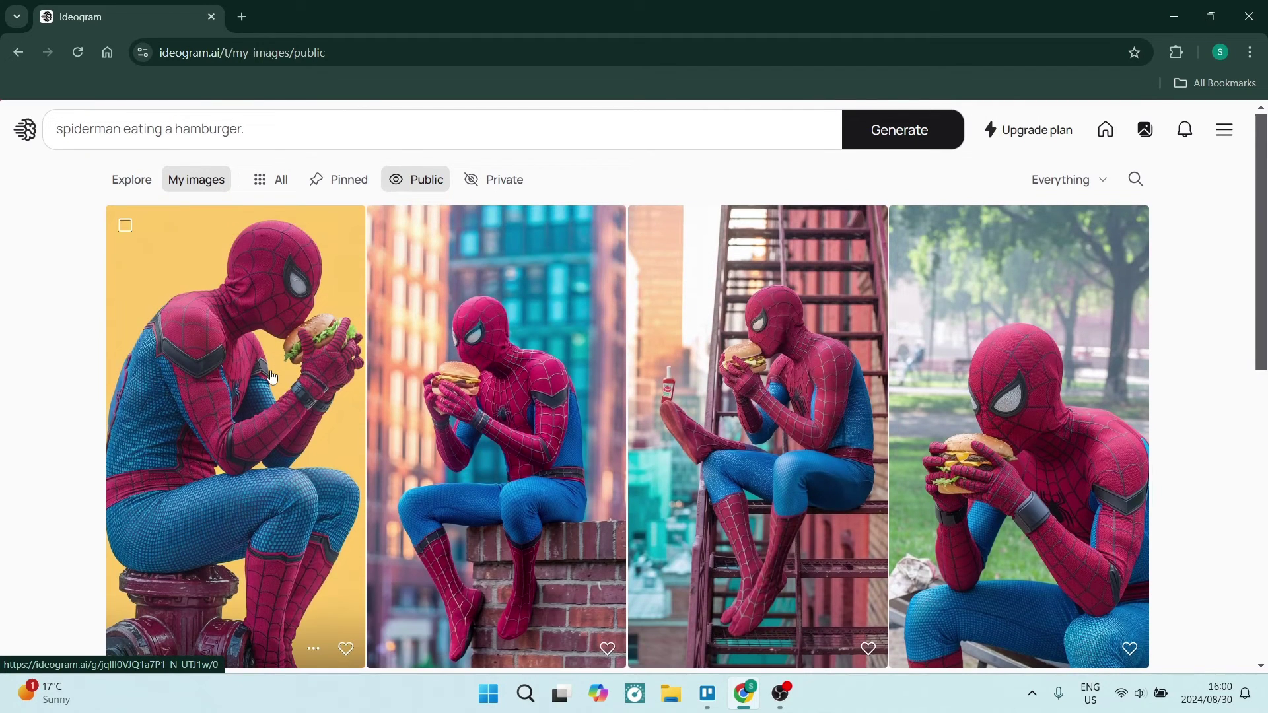
Open the brick-wall Spider-Man image and start a remix at image weight 50.
{"action": "left_click", "coordinate": [426, 378]}
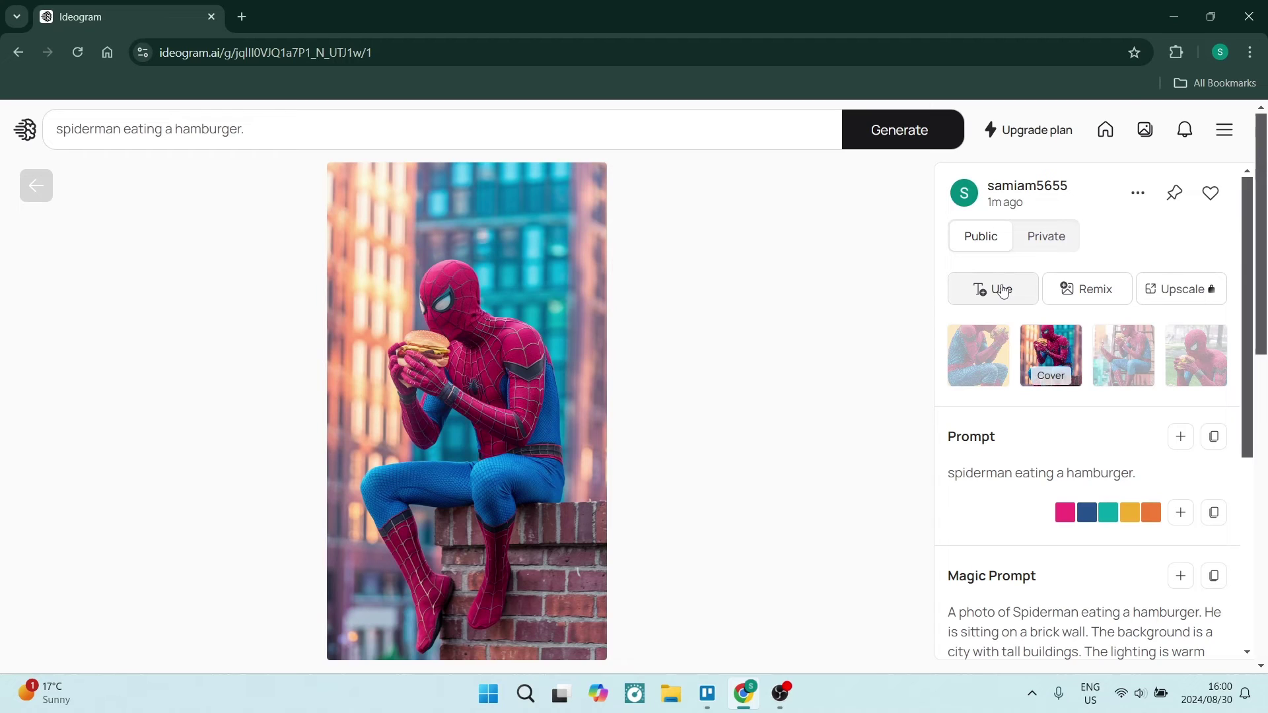
{"action": "left_click", "coordinate": [1085, 291]}
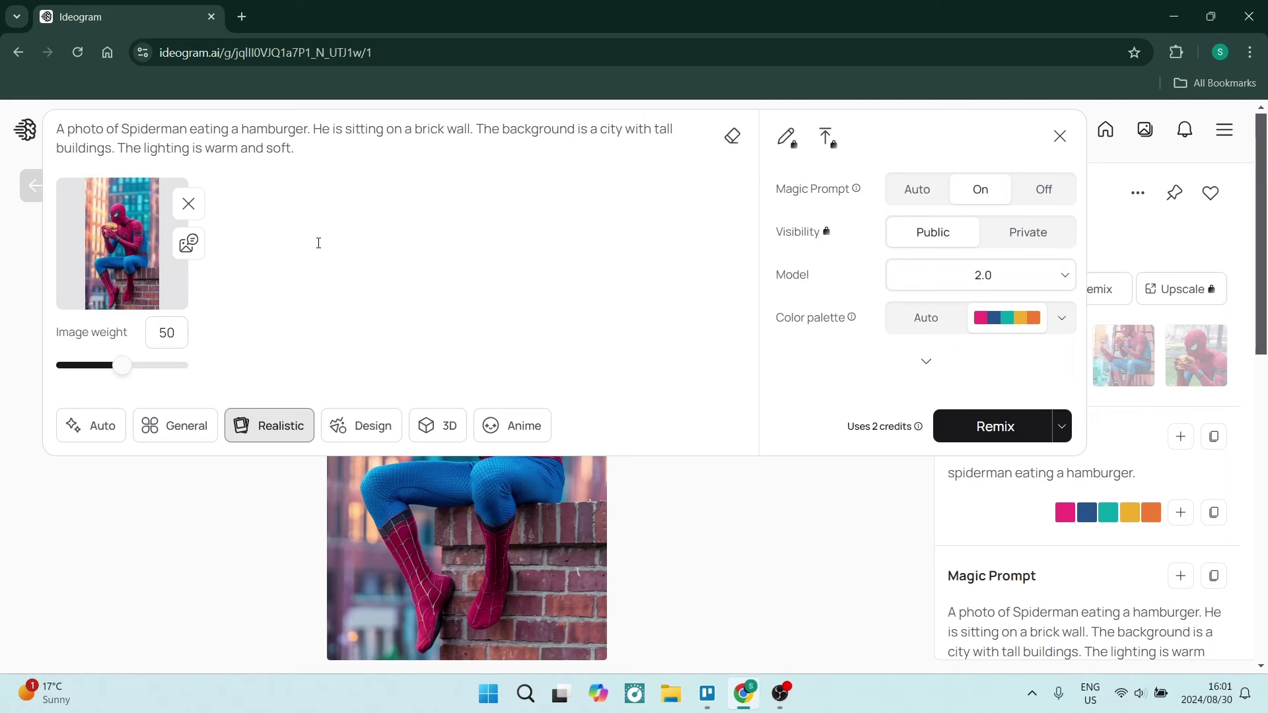
Append 'with batman drinking a milkshake.' to the prompt and remix into four new images.
{"action": "type", "text": "batman drinking a"}
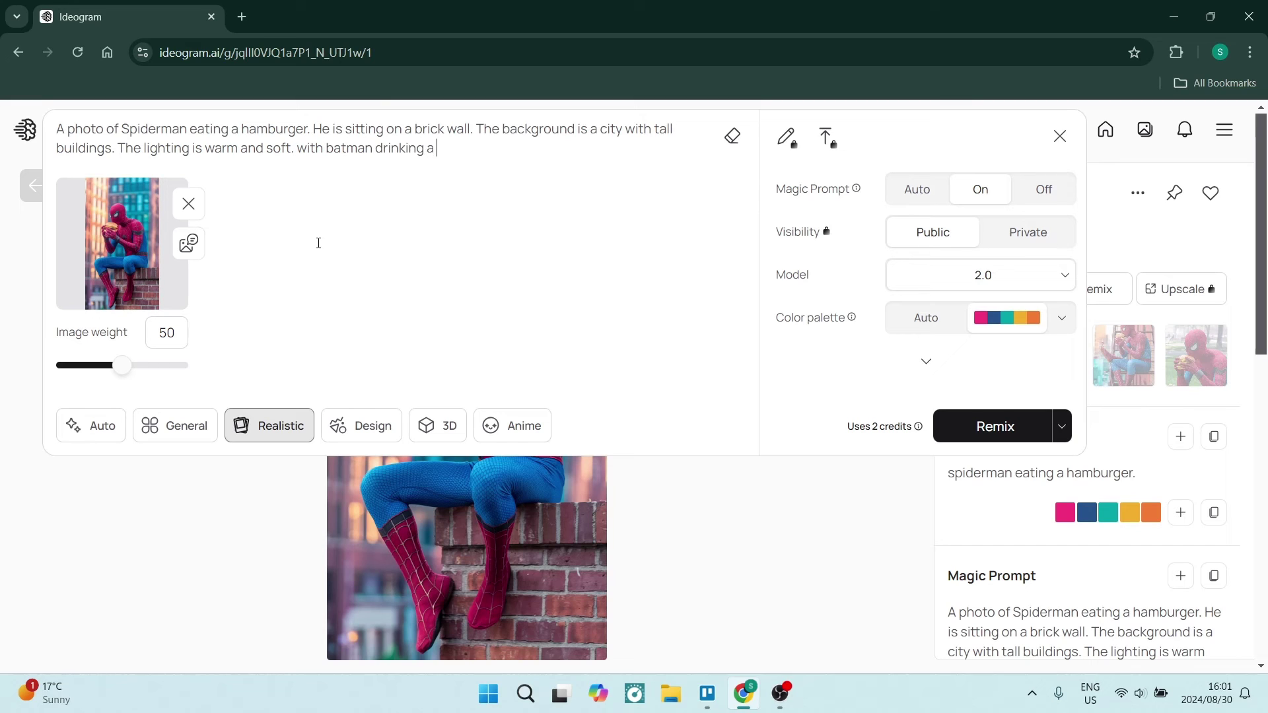
{"action": "type", "text": " milksh"}
{"action": "key", "text": "BackSpace"}
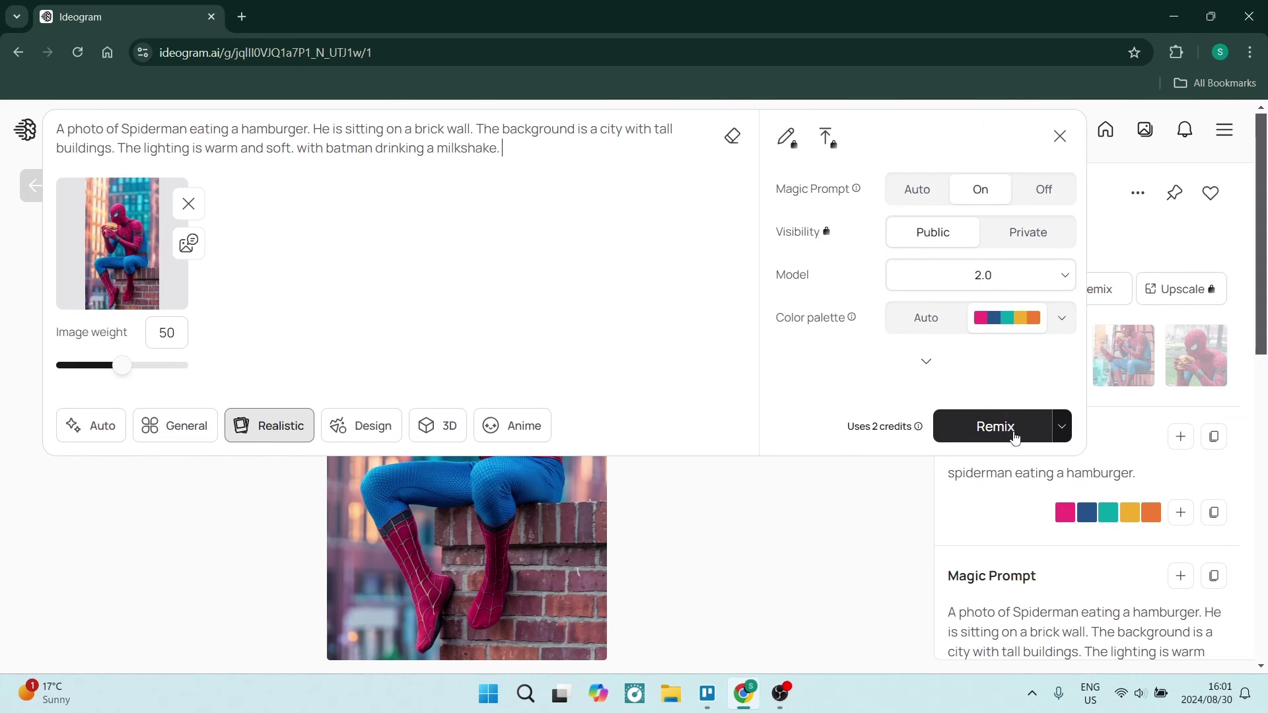
{"action": "left_click", "coordinate": [1066, 437]}
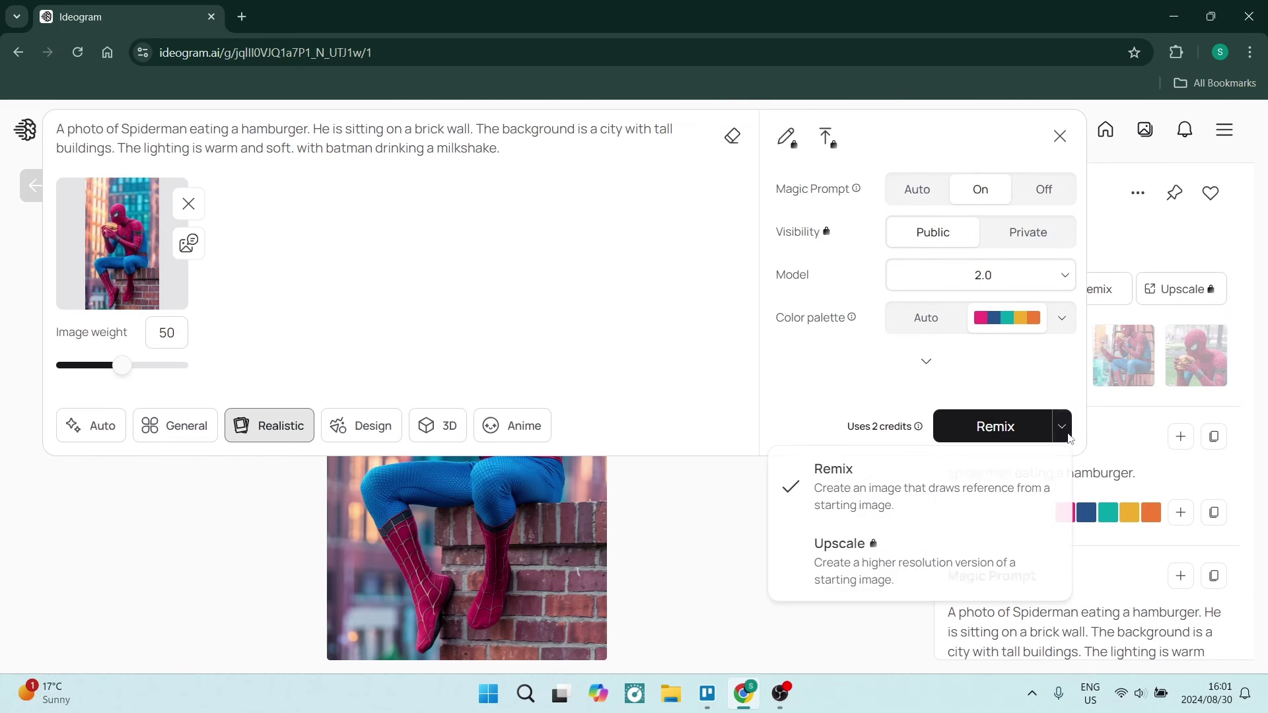
{"action": "left_click", "coordinate": [1066, 438]}
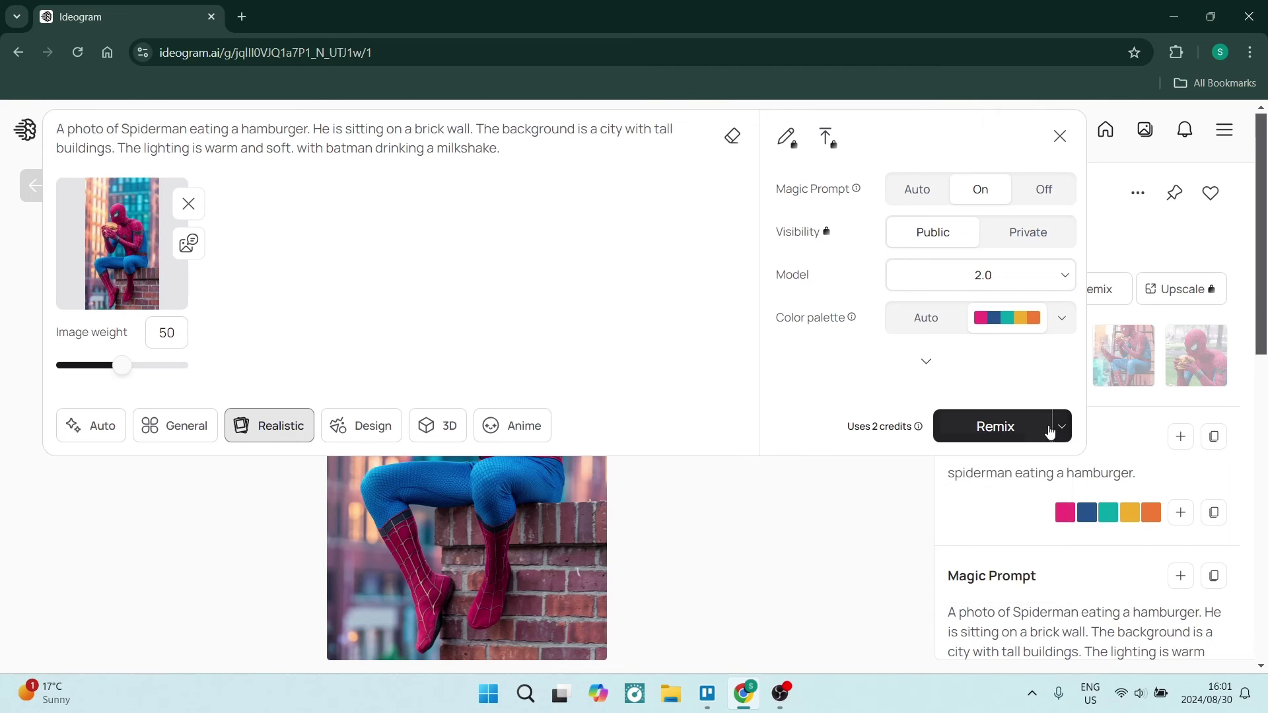
{"action": "left_click", "coordinate": [1052, 428]}
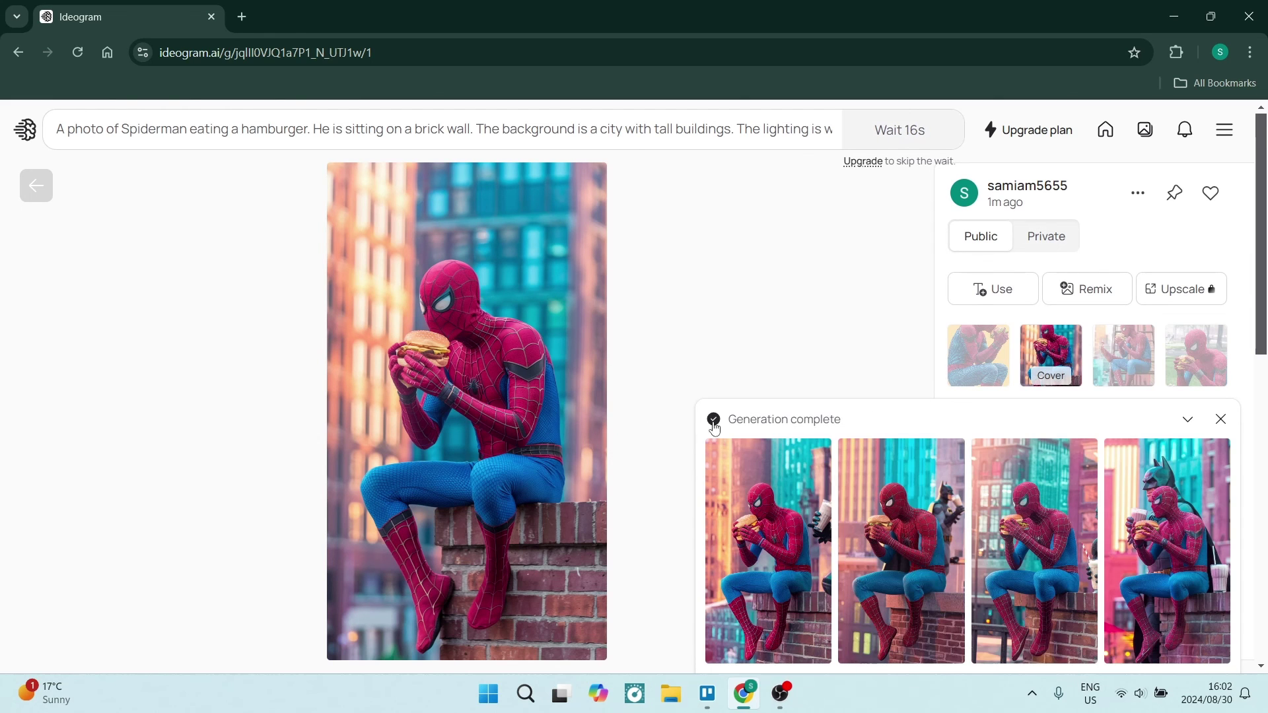
Review the first remixed Spider-Man and Batman milkshake image up close, then browse the My images grid.
{"action": "left_click", "coordinate": [714, 426]}
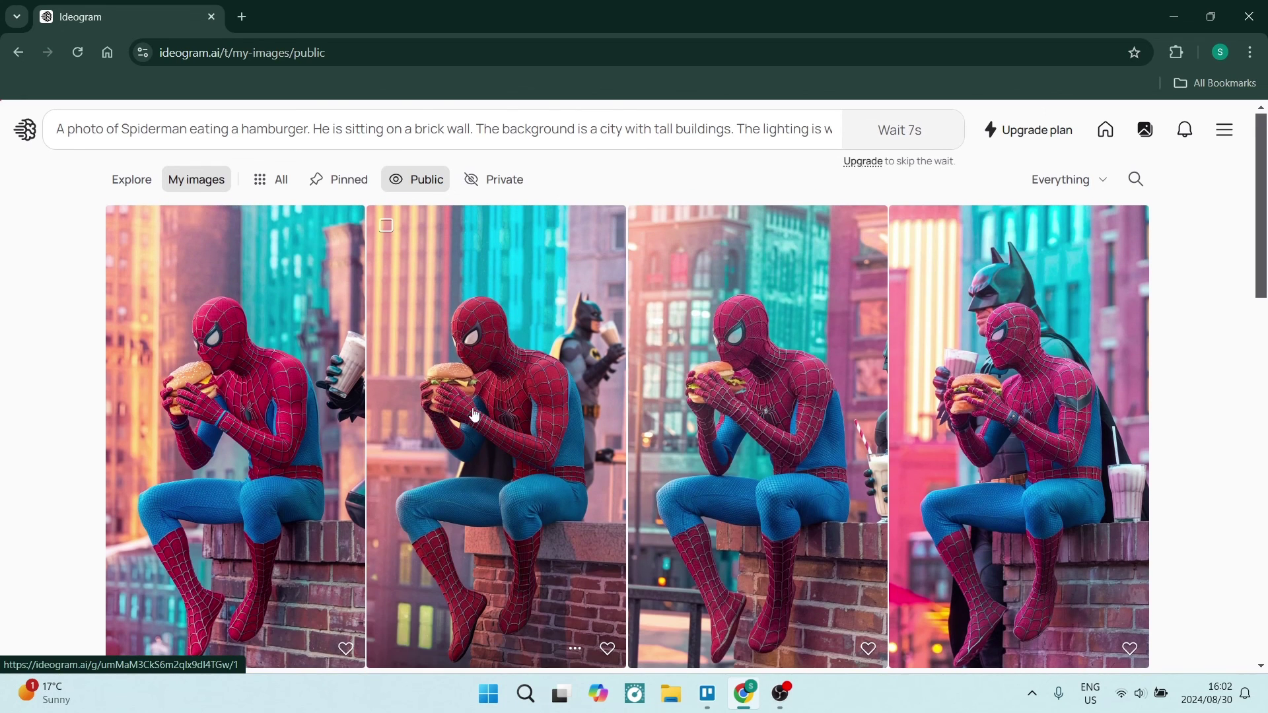
{"action": "left_click", "coordinate": [306, 391]}
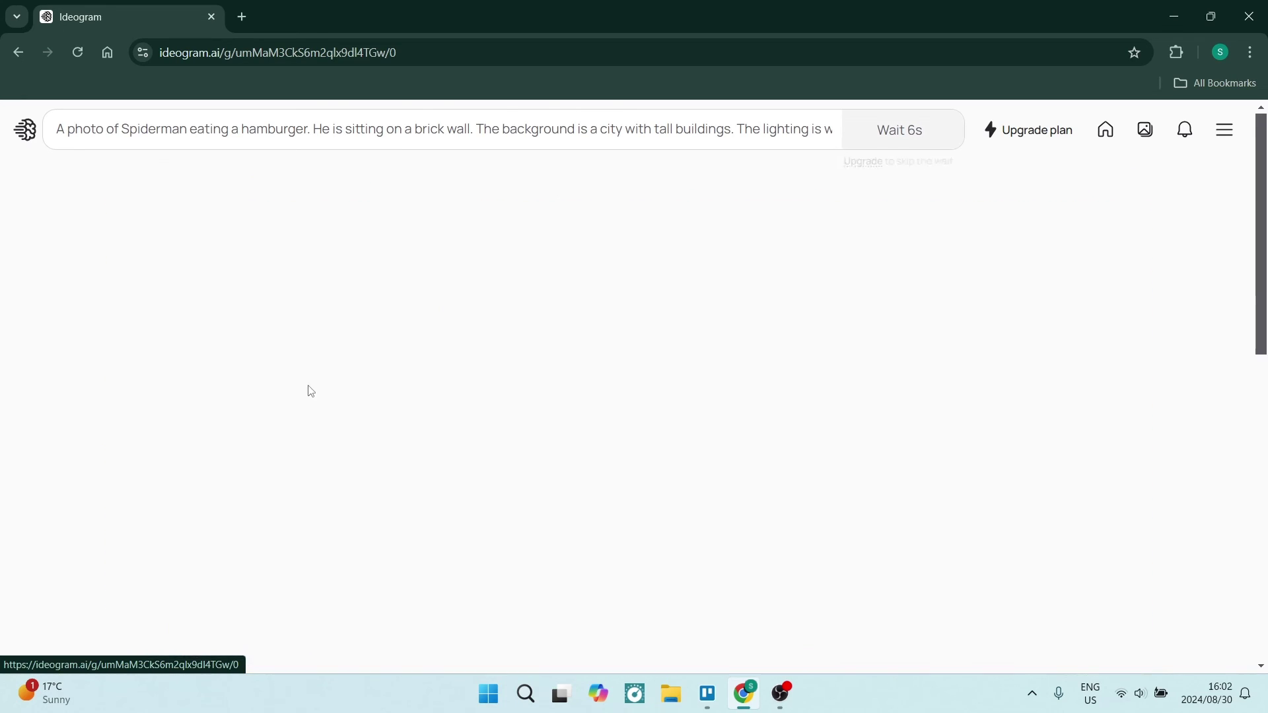
{"action": "scroll", "coordinate": [499, 349], "scroll_direction": "down", "scroll_amount": 1}
{"action": "scroll", "coordinate": [502, 342], "scroll_direction": "up", "scroll_amount": 1}
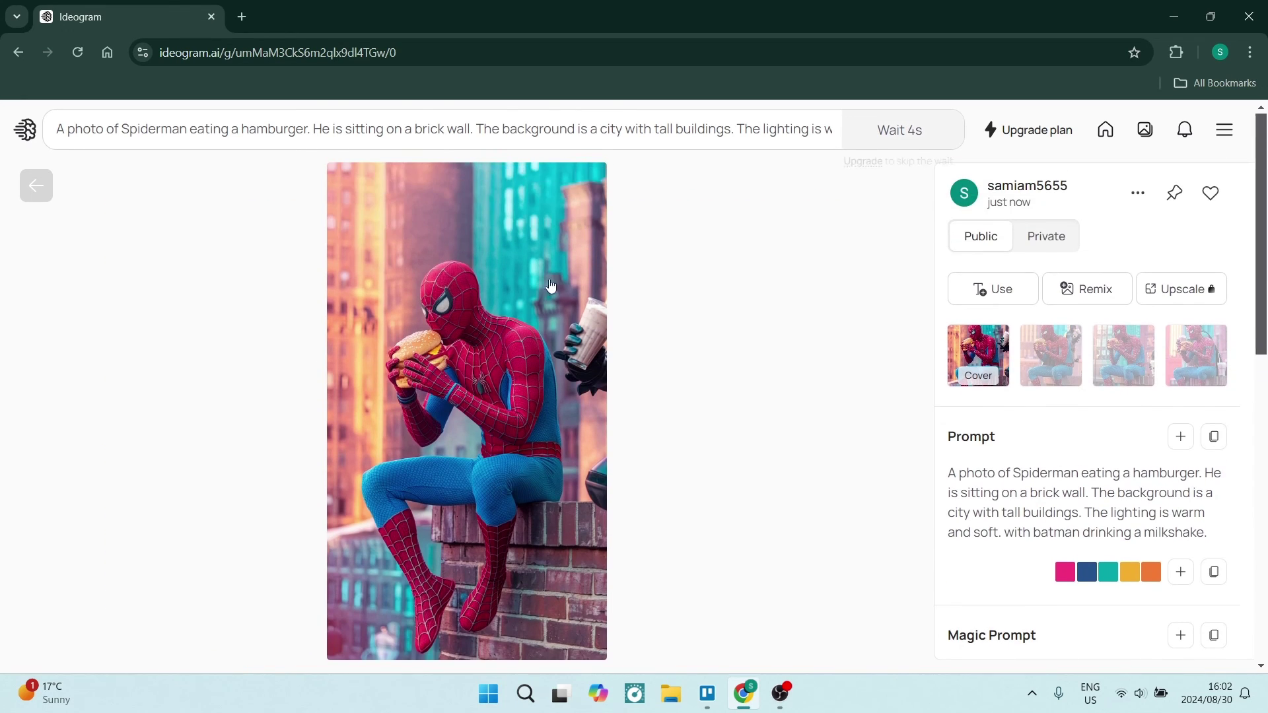
{"action": "left_click", "coordinate": [38, 188]}
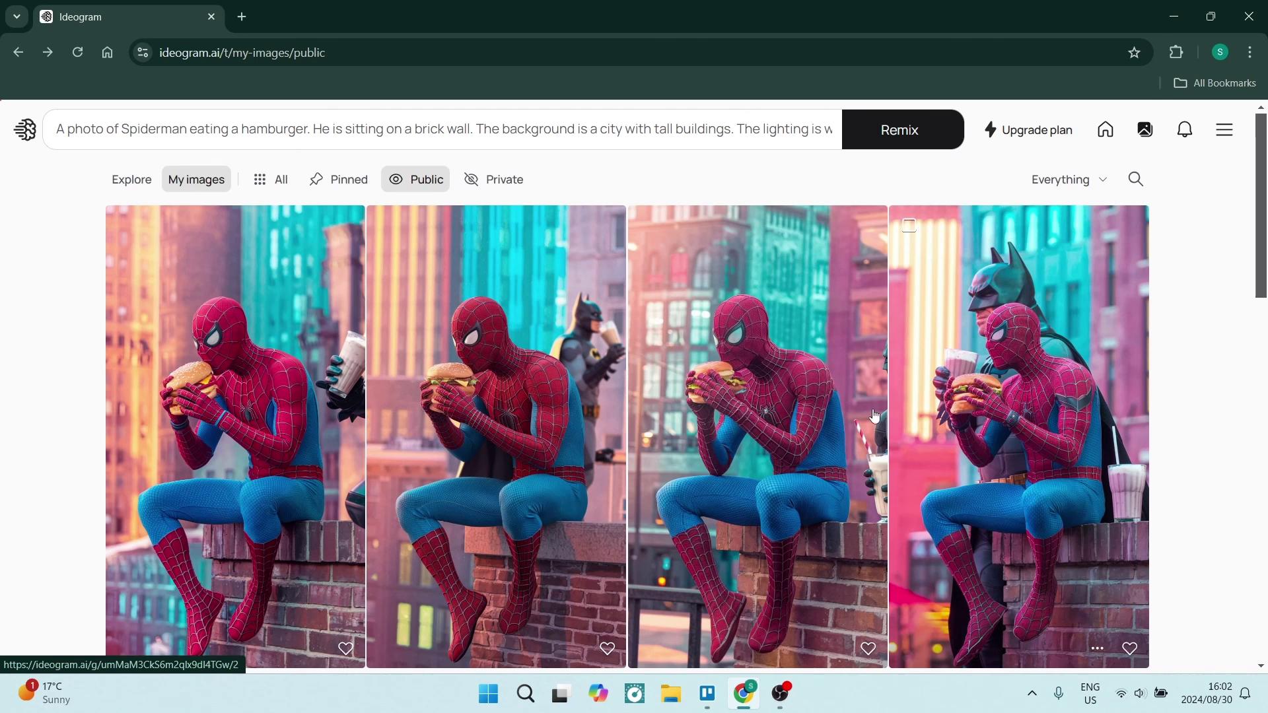
{"action": "scroll", "coordinate": [858, 423], "scroll_direction": "down", "scroll_amount": 1}
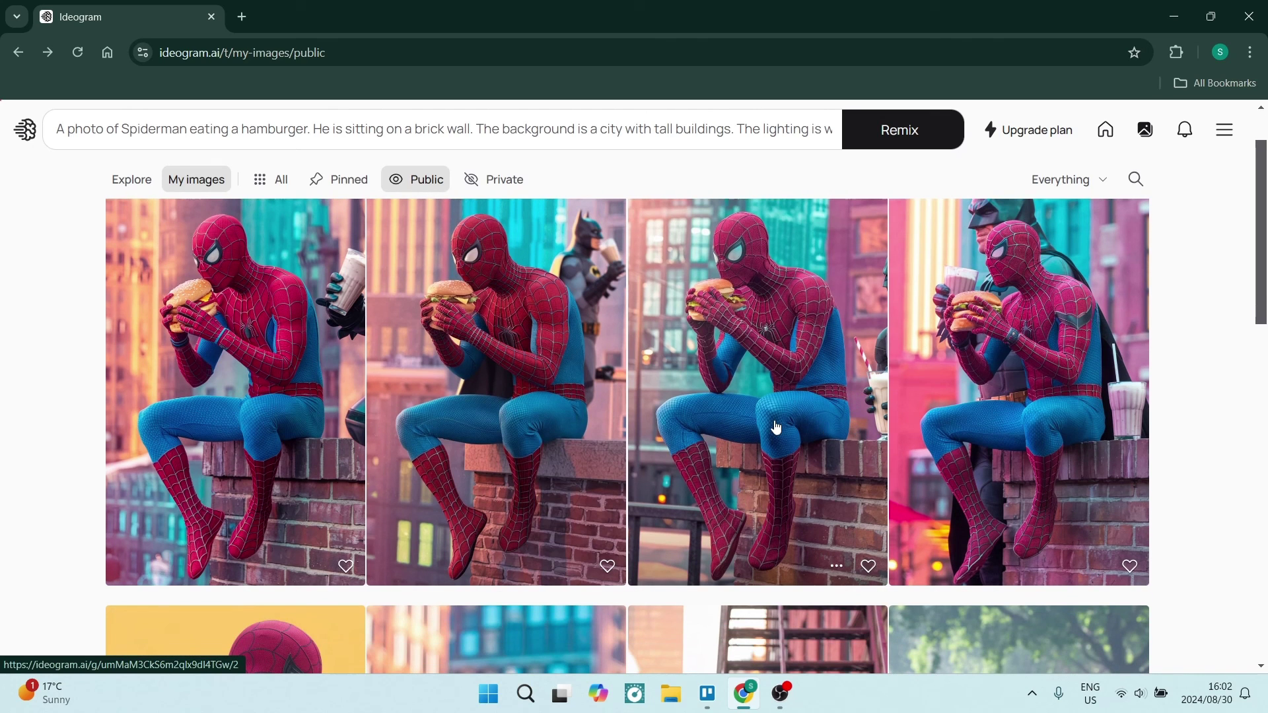
{"action": "scroll", "coordinate": [776, 428], "scroll_direction": "up", "scroll_amount": 1}
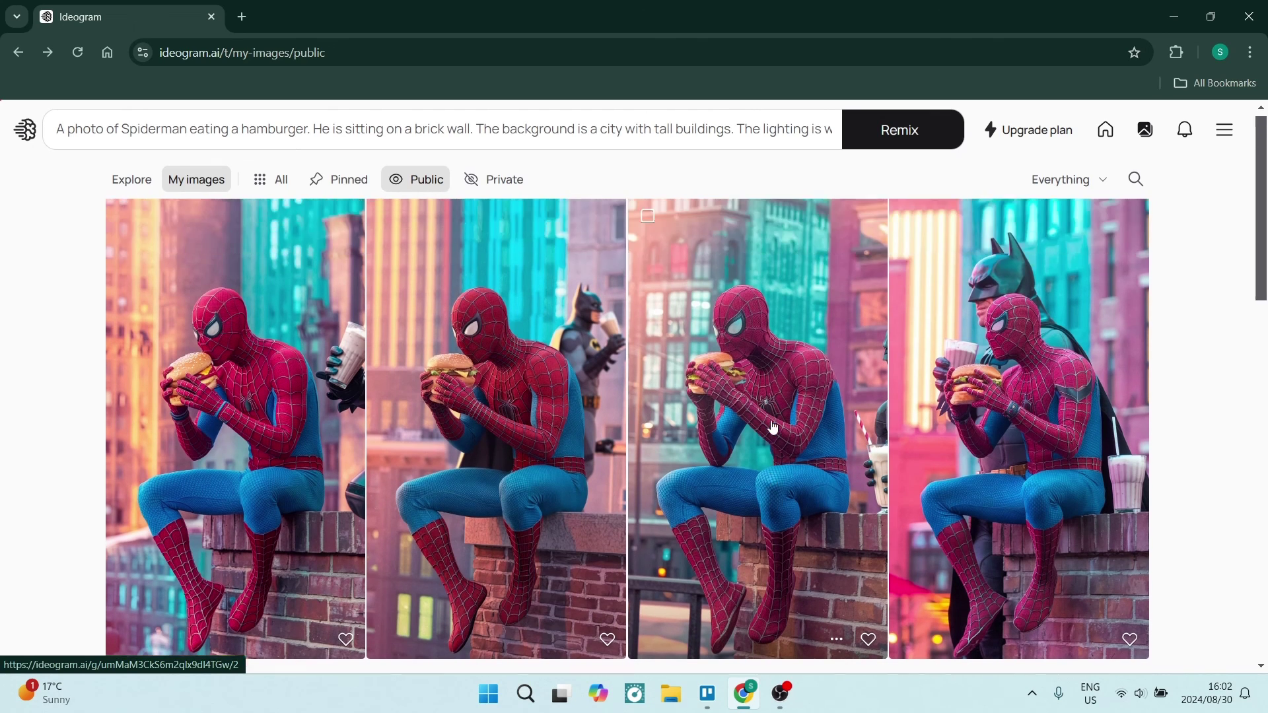